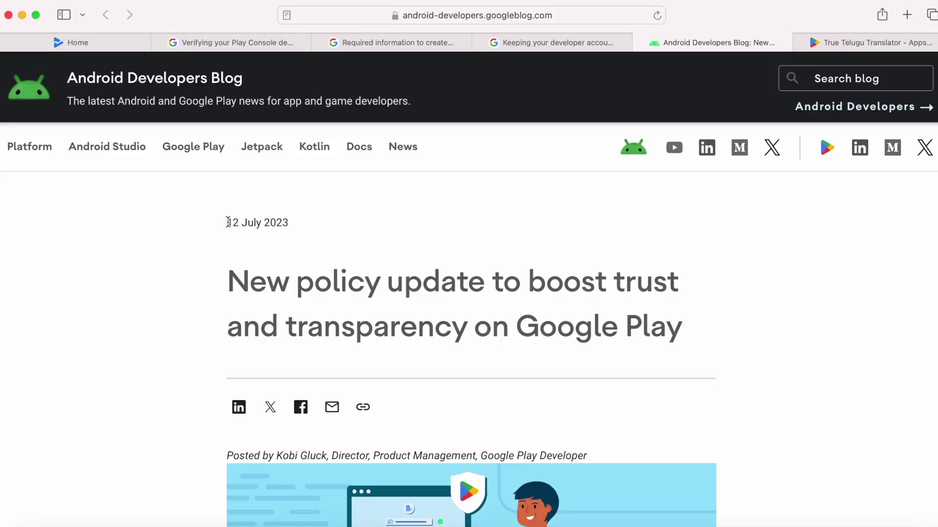
Highlight the post's date and title, then scroll to the 'Building user trust' section
left_click_drag(228, 223, 304, 222)
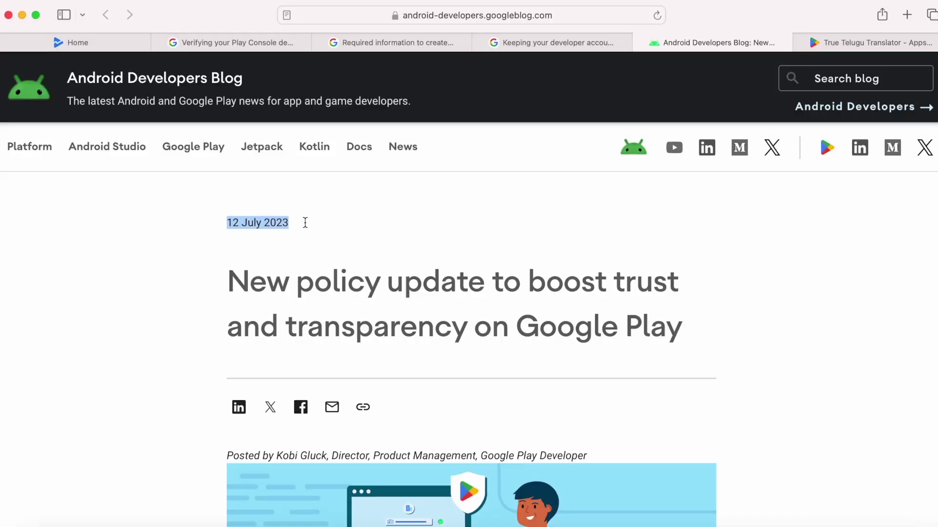
left_click_drag(228, 273, 687, 335)
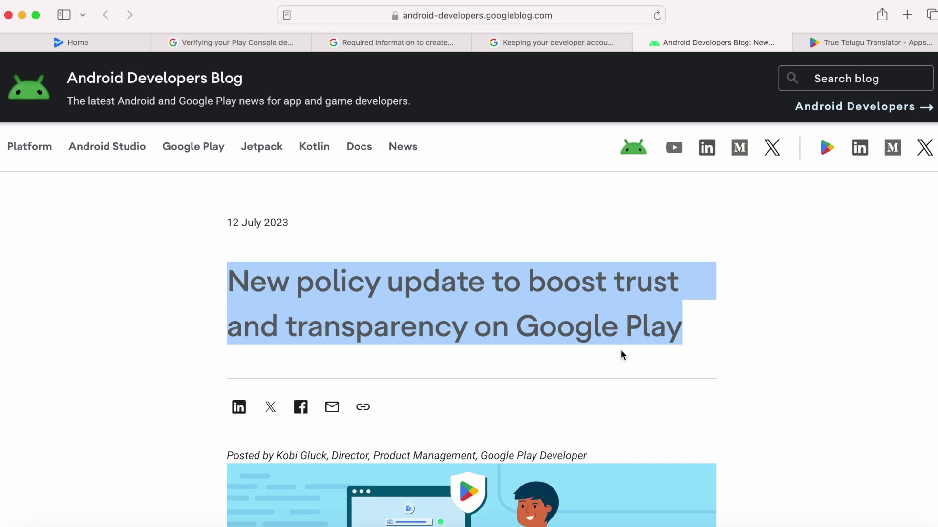
scroll(621, 354, "down", 8)
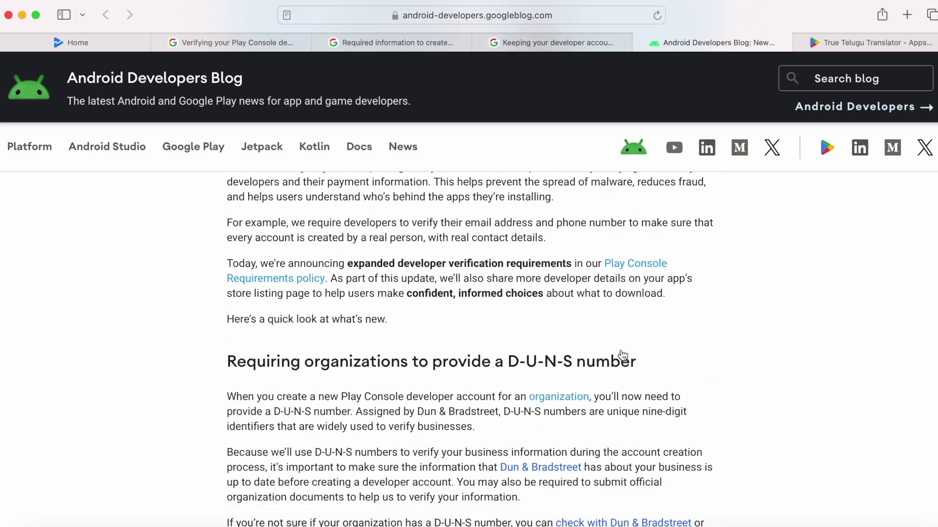
scroll(622, 354, "down", 15)
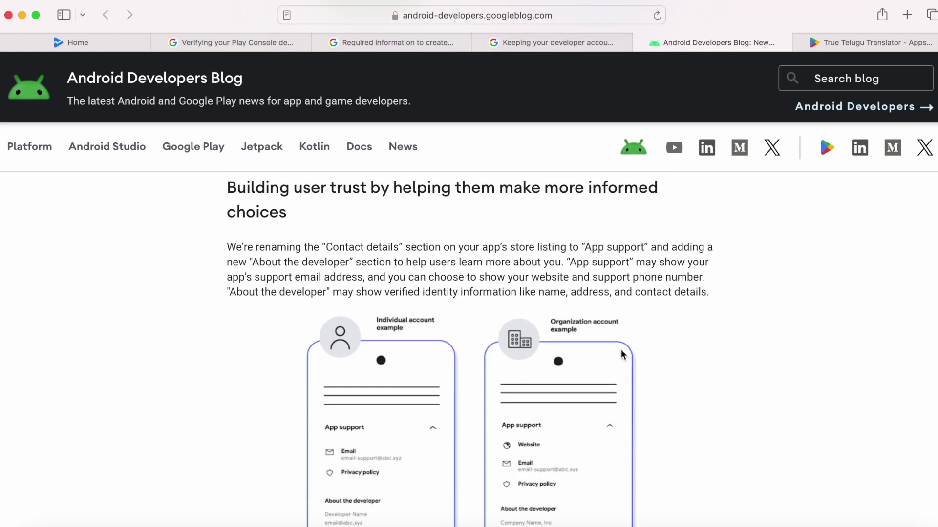
scroll(592, 405, "down", 3)
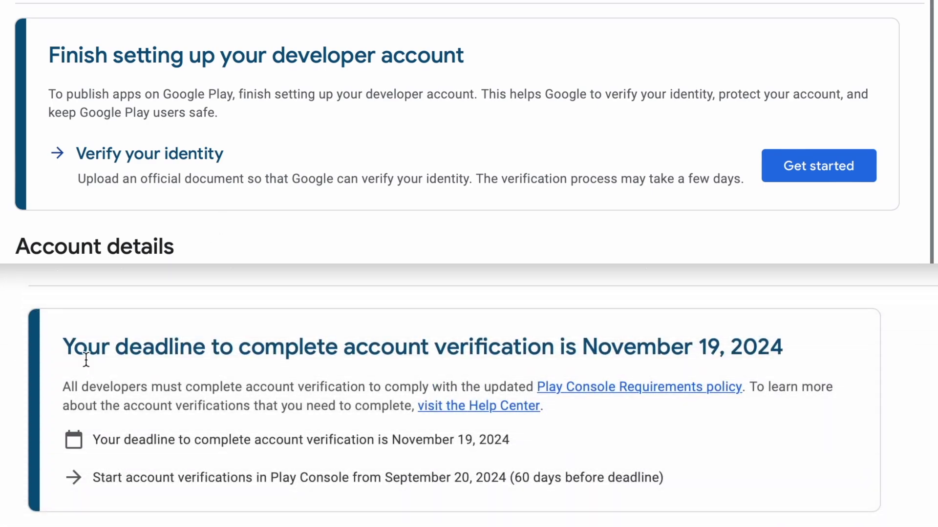
Highlight the November 19, 2024 verification deadline and the September 20, 2024 start date
left_click_drag(68, 347, 843, 346)
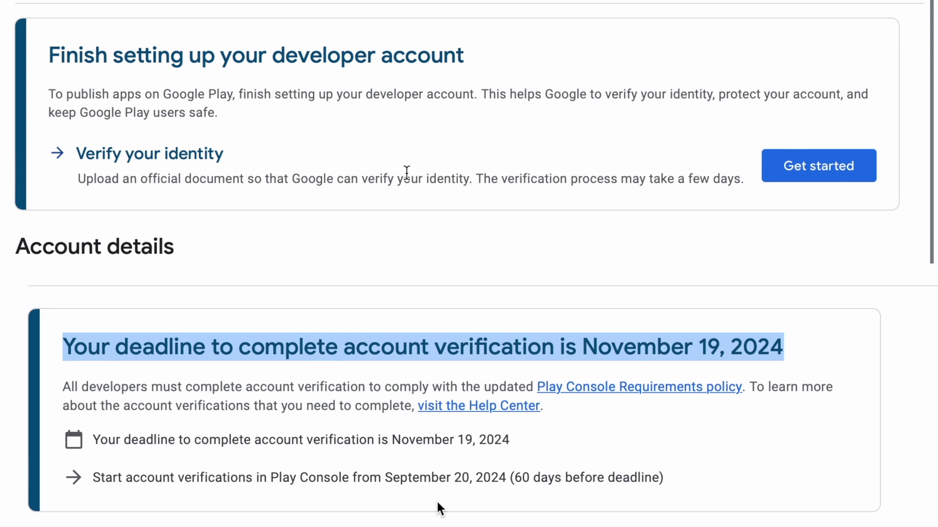
left_click(367, 474)
left_click_drag(387, 477, 508, 475)
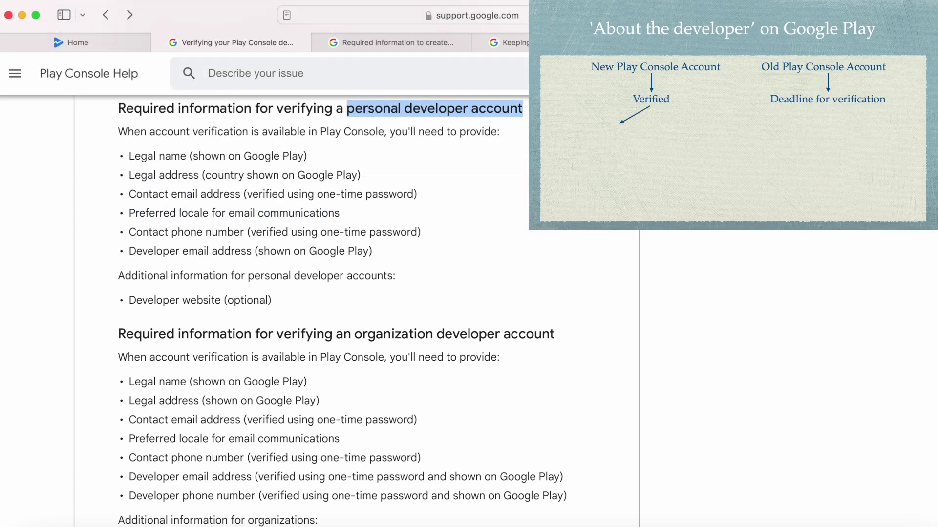
Highlight the personal account's legal name, address country and developer email requirements on the help page
left_click_drag(130, 155, 385, 307)
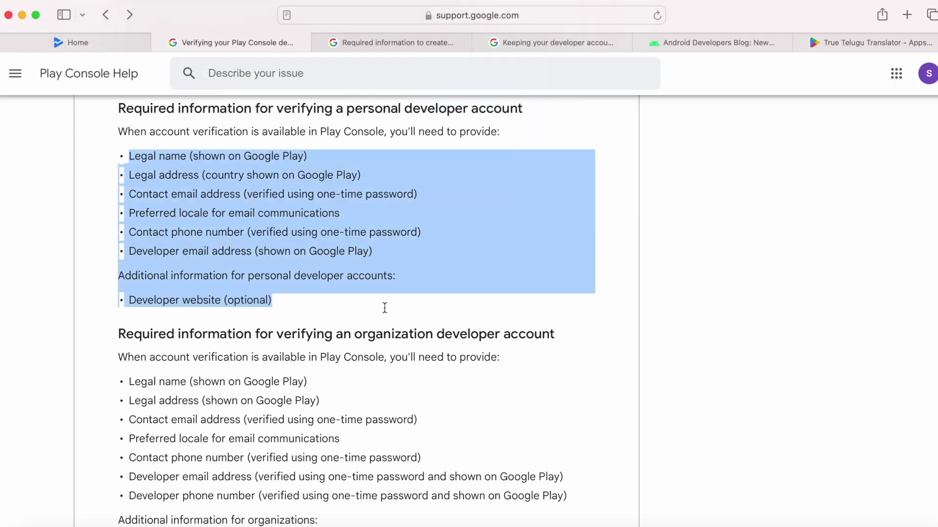
left_click(134, 160)
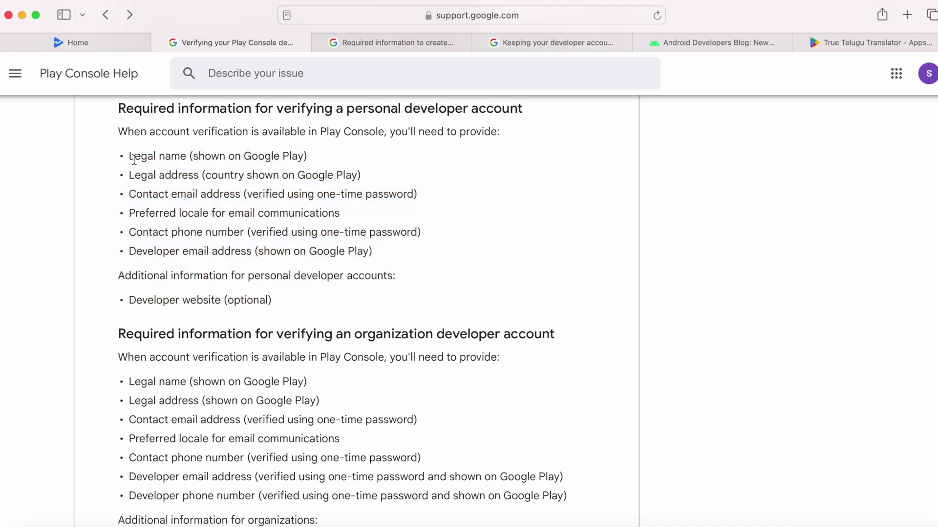
left_click_drag(130, 158, 186, 158)
double_click(219, 174)
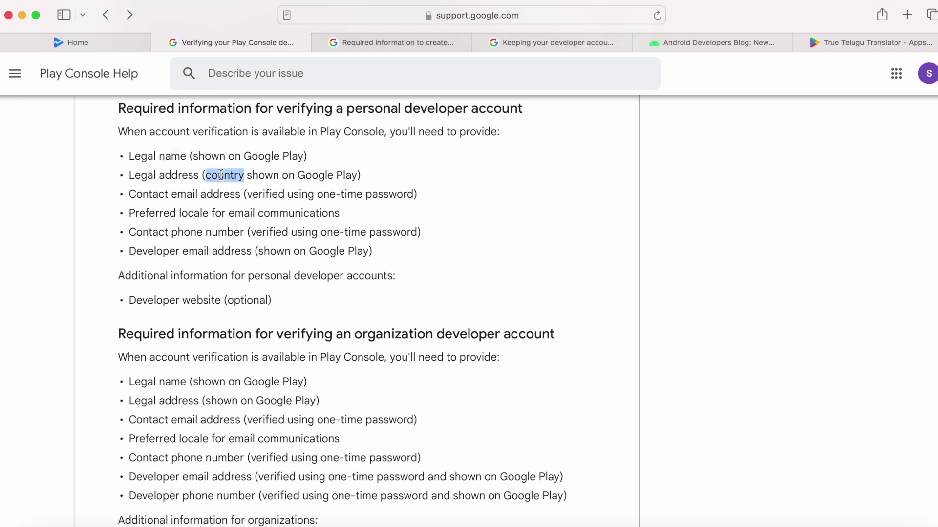
left_click_drag(128, 251, 370, 251)
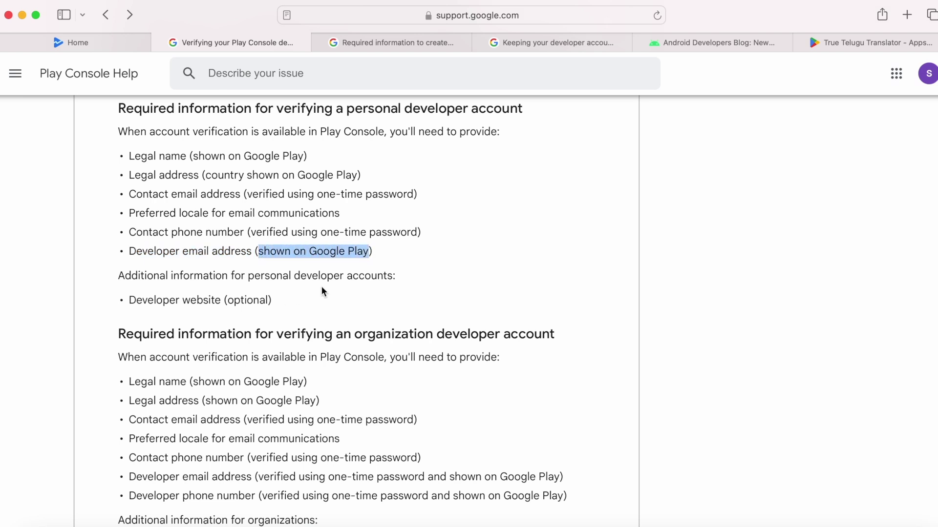
left_click(411, 251)
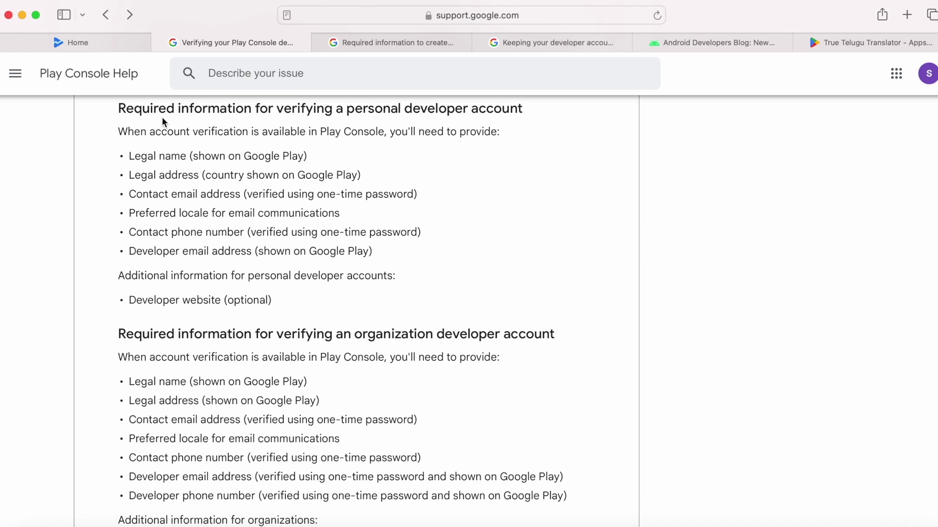
Highlight the developer account's name on the Play Console home dashboard
left_click(98, 43)
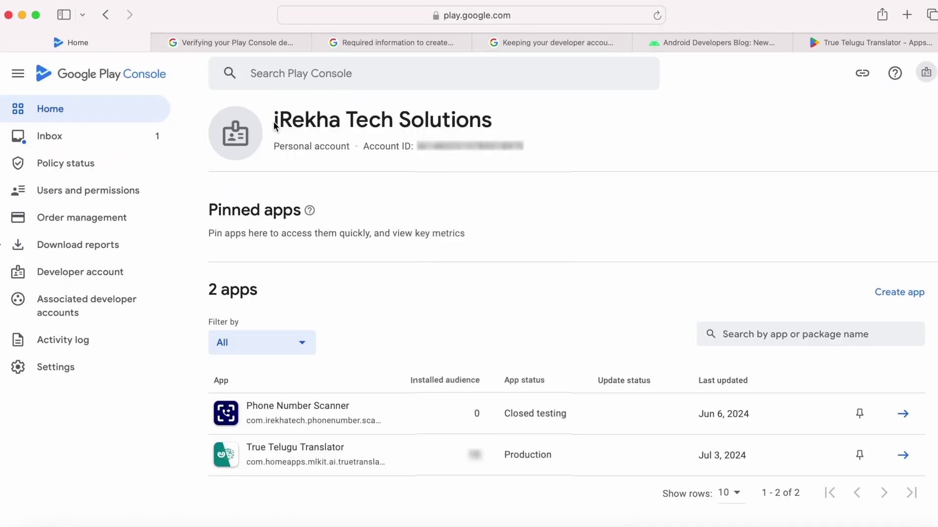
left_click_drag(275, 126, 507, 120)
left_click(507, 120)
Expand App support on the True Telugu Translator listing and highlight the developer's name, email and country
left_click(839, 41)
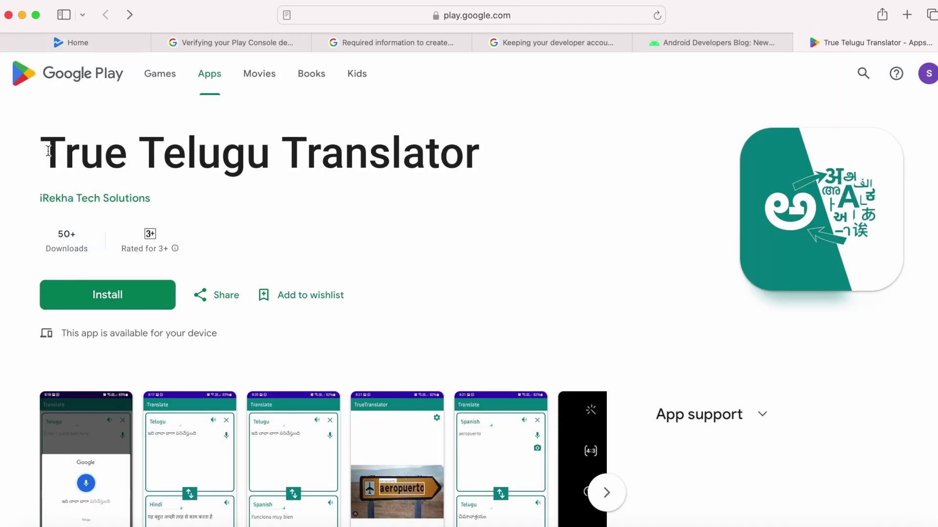
left_click_drag(46, 151, 540, 158)
left_click(540, 159)
scroll(757, 315, "down", 5)
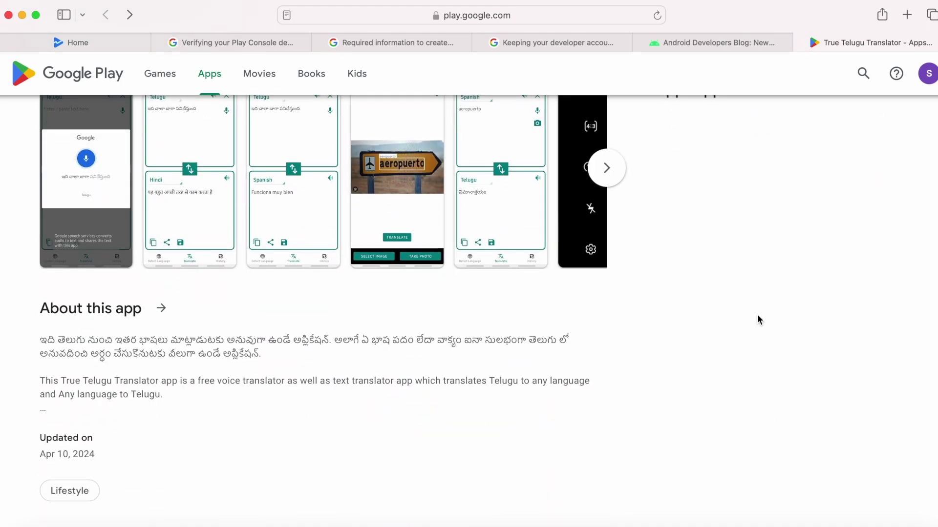
left_click(763, 146)
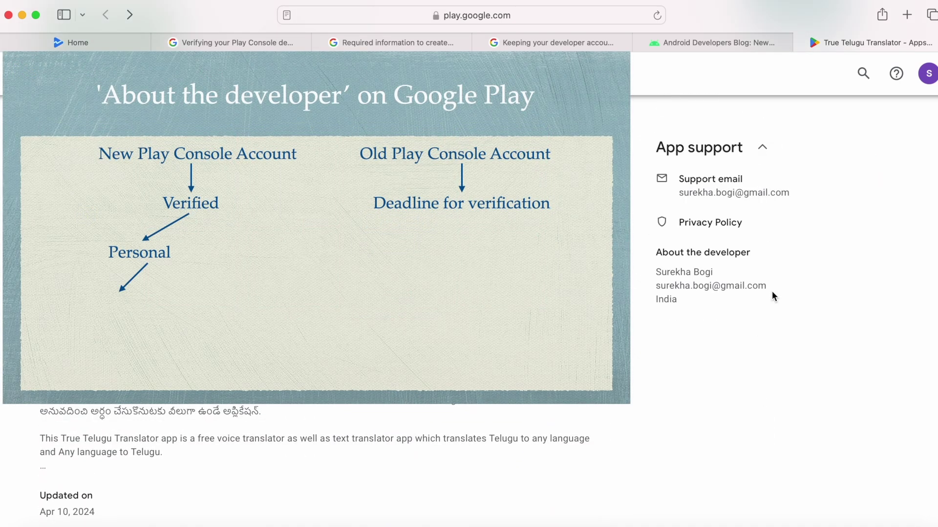
left_click_drag(655, 272, 713, 272)
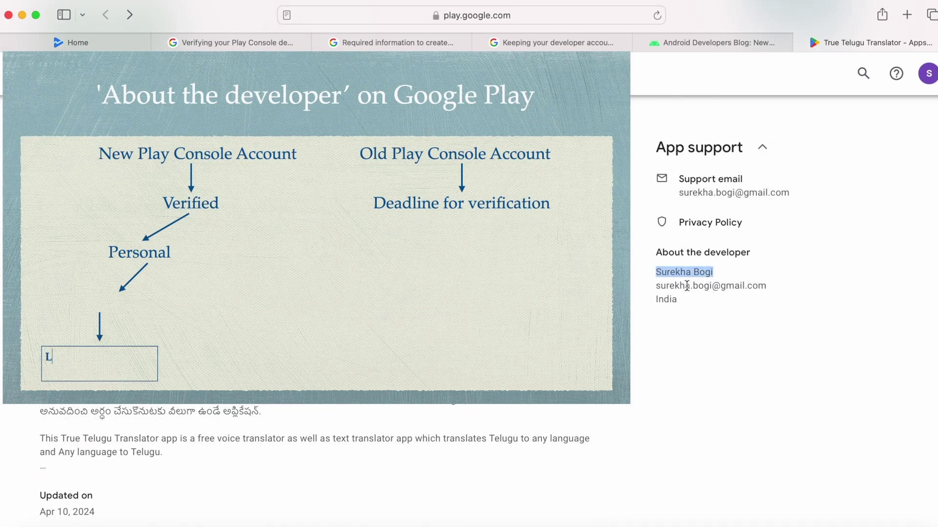
left_click_drag(655, 285, 770, 284)
left_click_drag(655, 298, 691, 299)
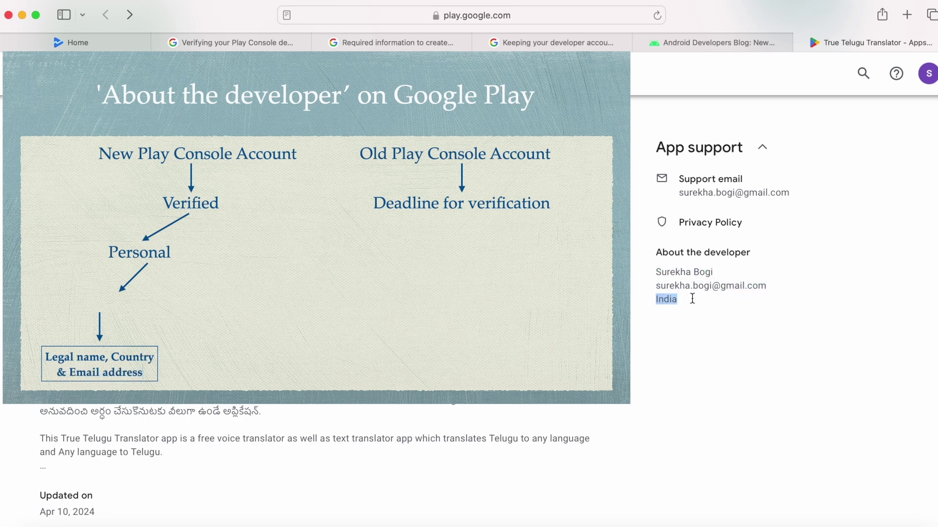
left_click(398, 45)
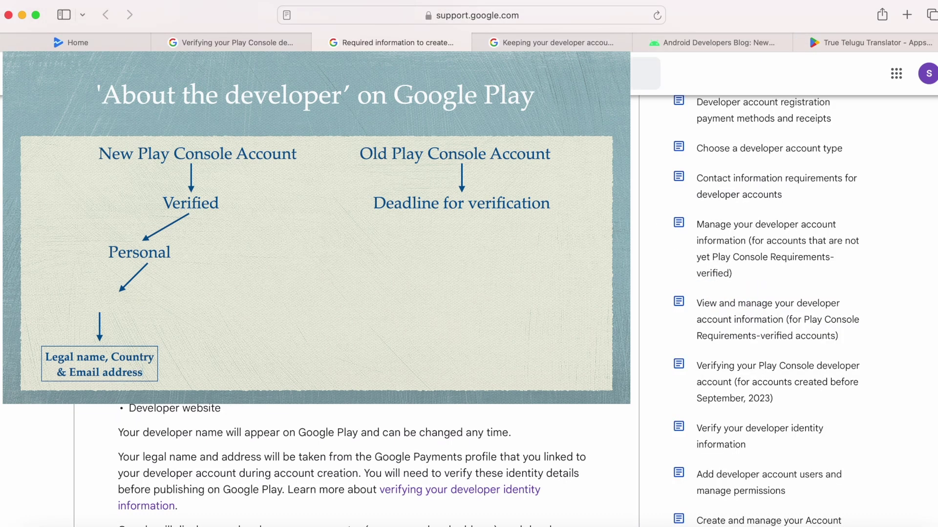
Highlight the help text saying monetized apps display your full address, then go back to the listing
scroll(335, 383, "down", 5)
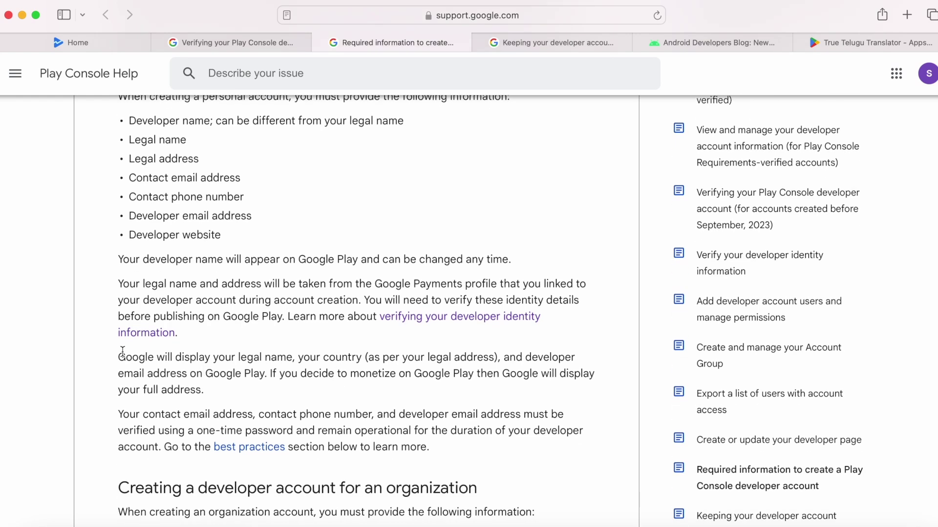
left_click_drag(122, 352, 296, 385)
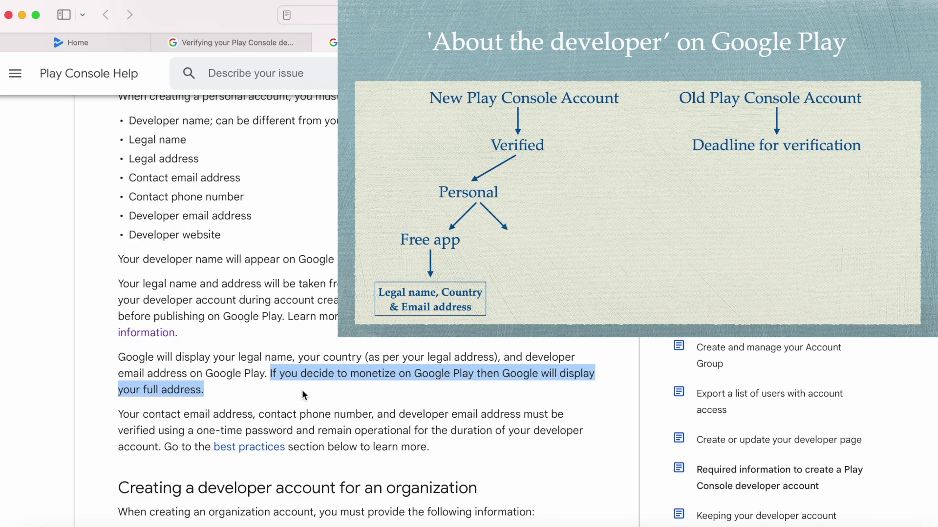
double_click(374, 375)
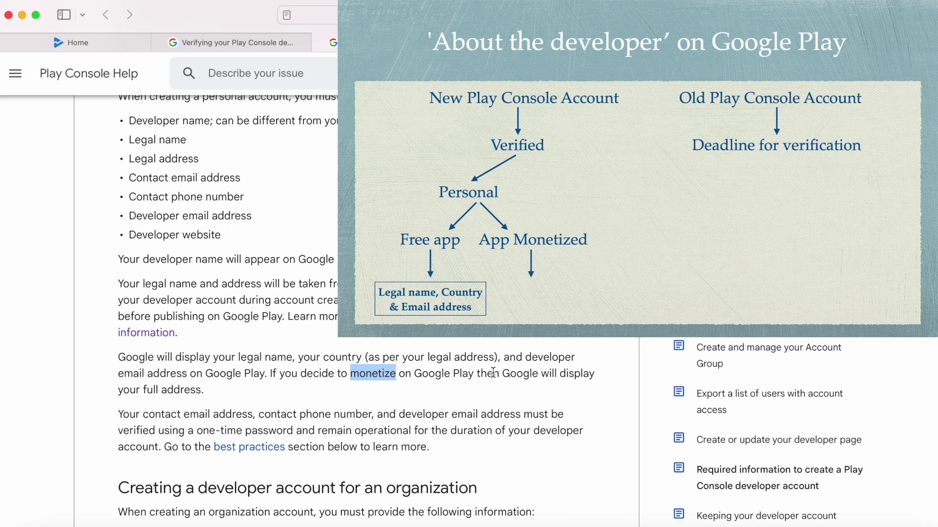
left_click_drag(119, 391, 208, 396)
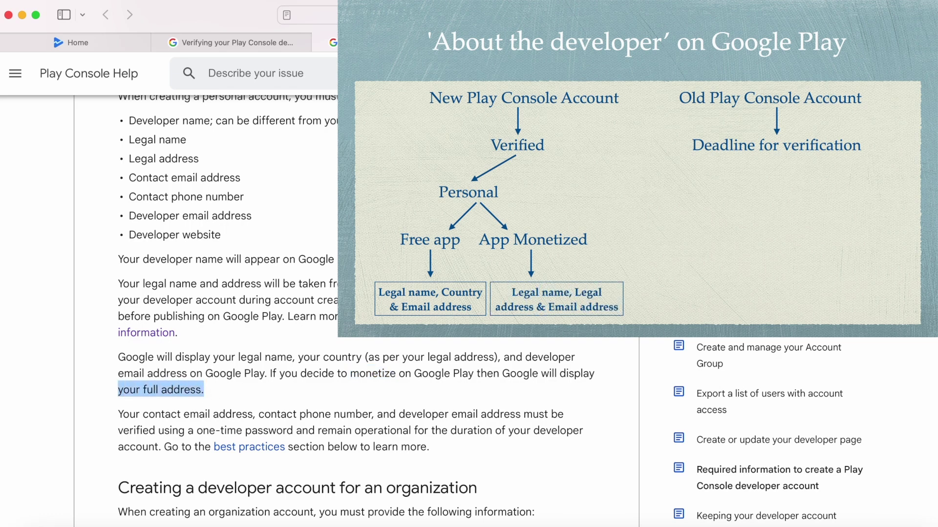
key("super+bracketleft")
scroll(113, 138, "up", 5)
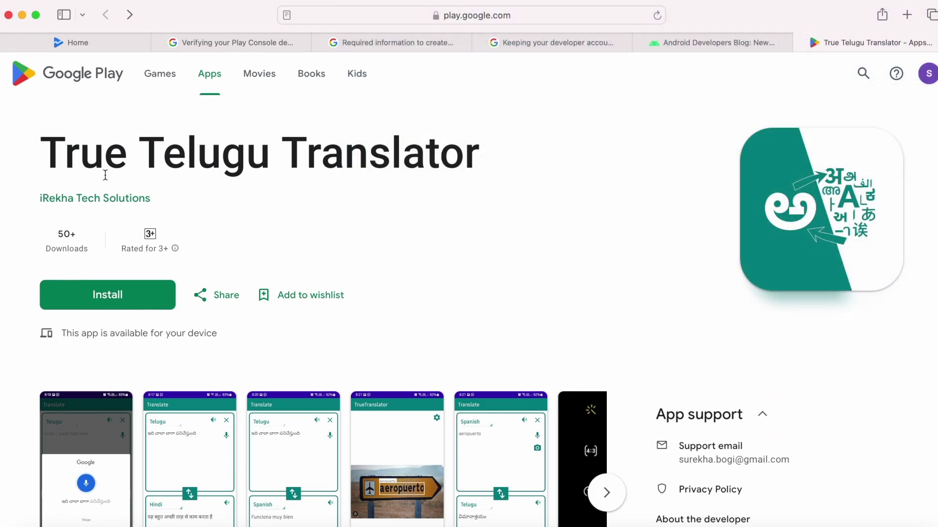
Scroll to About the developer on the True Telugu Translator listing and highlight the country
scroll(464, 313, "down", 7)
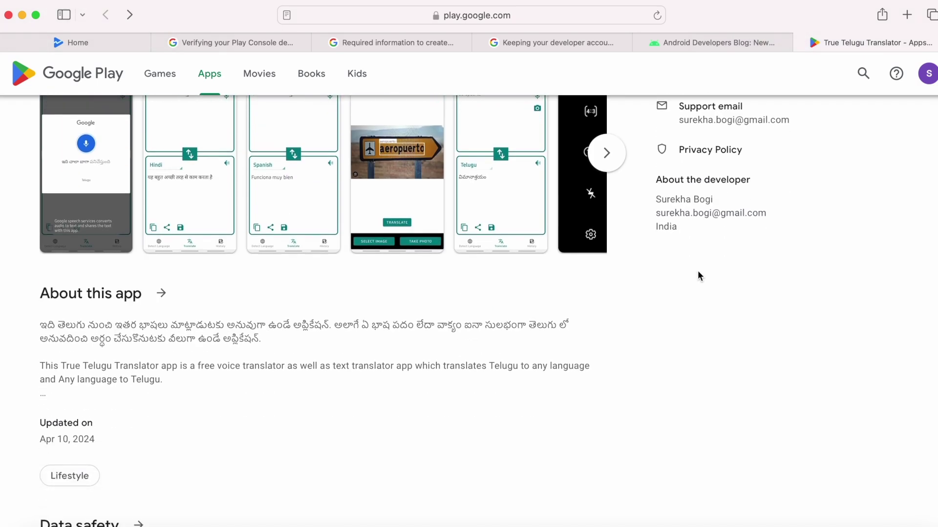
double_click(666, 227)
scroll(669, 230, "up", 3)
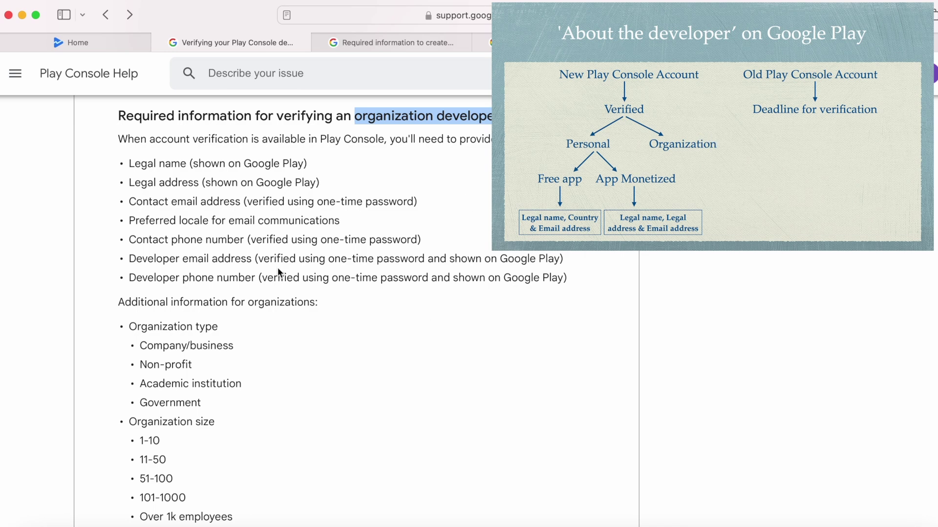
Highlight the legal name, address, email and phone requirements and their notes about public display
left_click_drag(129, 163, 187, 163)
left_click_drag(129, 182, 198, 184)
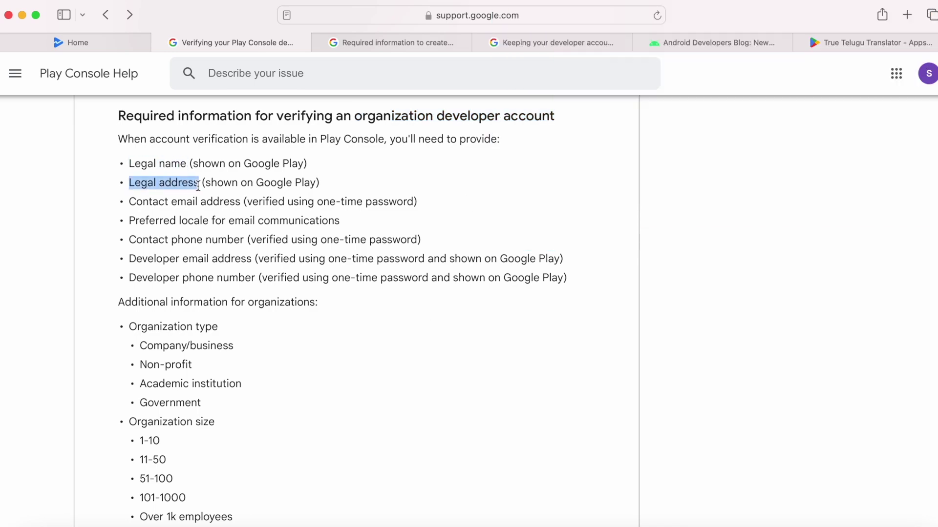
left_click_drag(128, 258, 252, 259)
left_click_drag(129, 278, 259, 277)
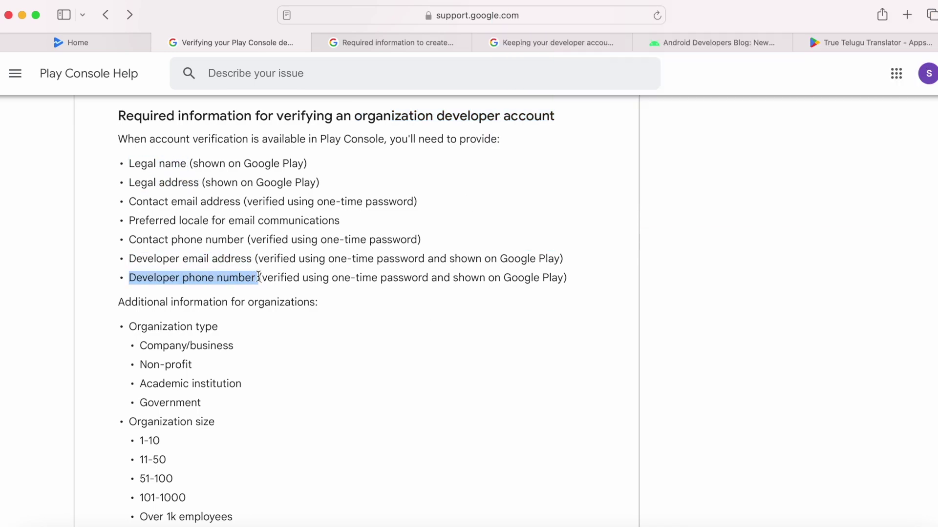
left_click_drag(453, 278, 566, 278)
left_click_drag(450, 258, 565, 258)
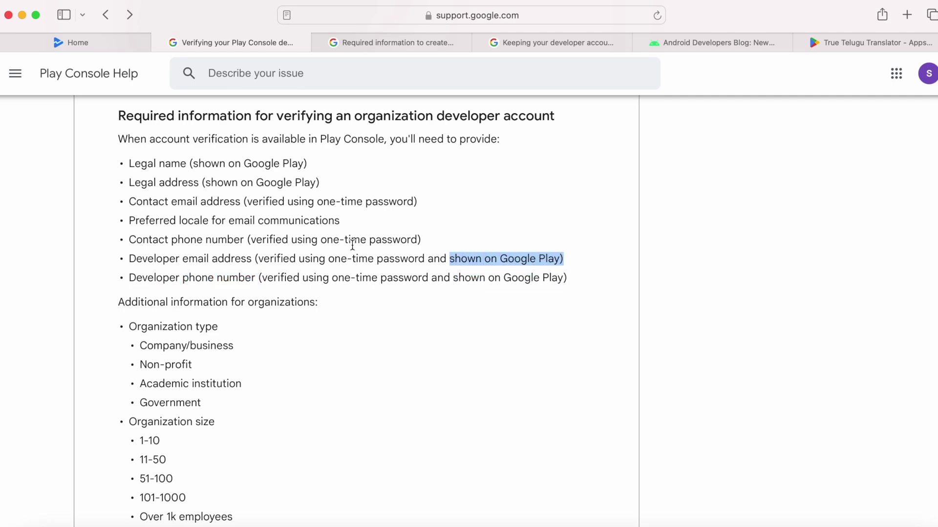
left_click_drag(193, 163, 323, 167)
left_click_drag(205, 183, 321, 184)
left_click(414, 322)
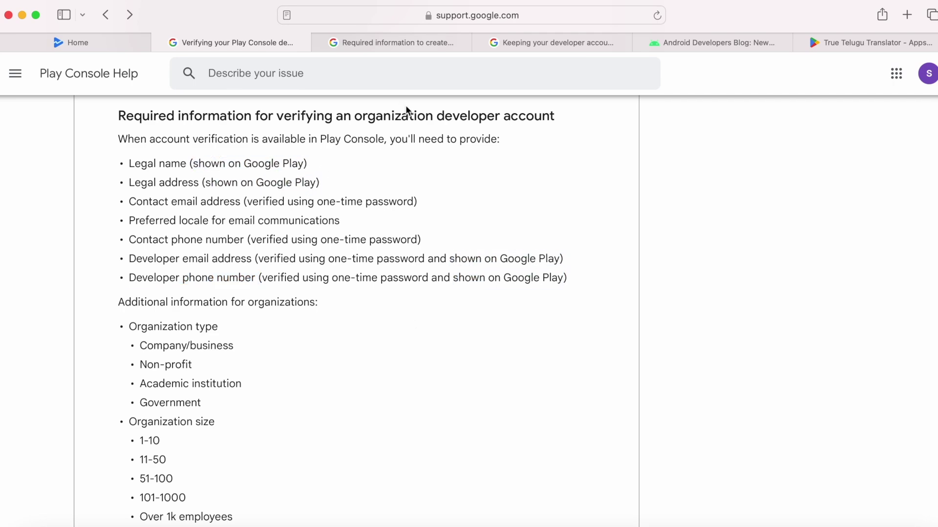
In the required-information article, highlight the transparency paragraph on publicly displayed details and legal address
left_click(393, 43)
scroll(330, 441, "down", 5)
scroll(433, 335, "down", 5)
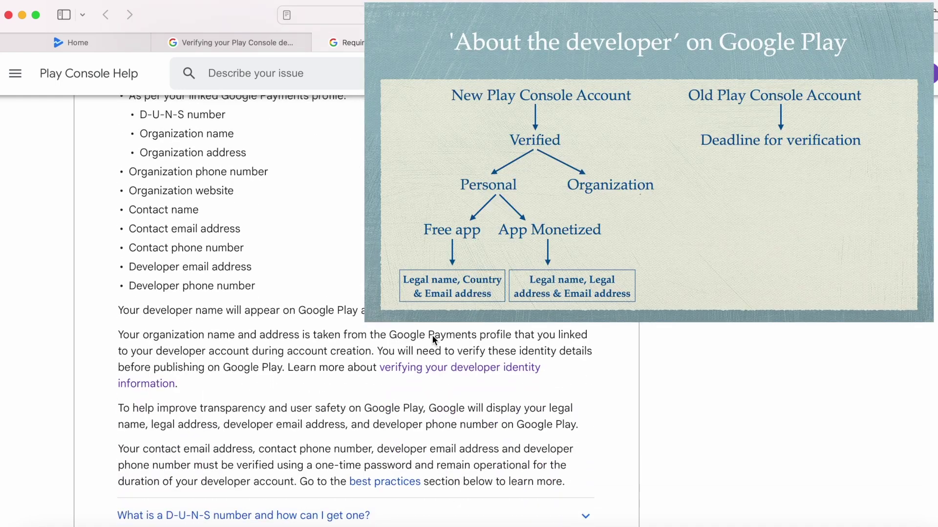
left_click_drag(124, 342, 576, 359)
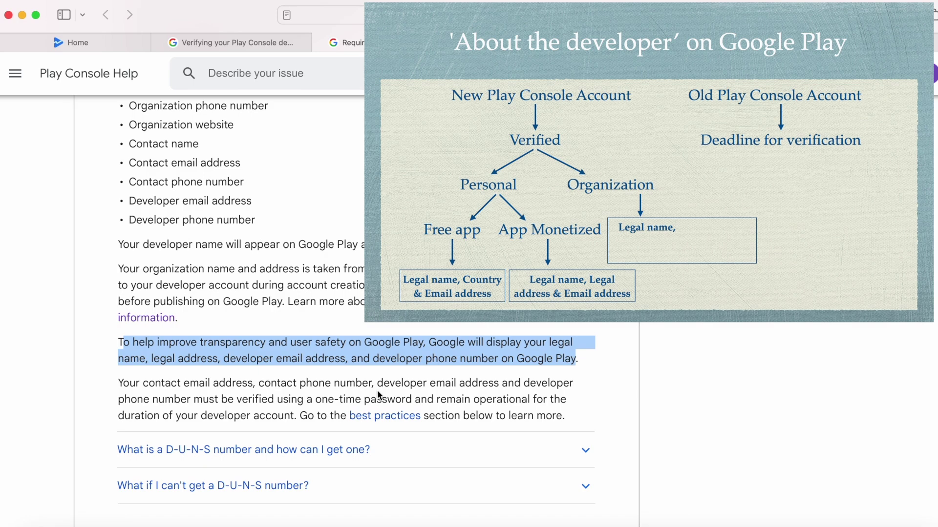
left_click(571, 362)
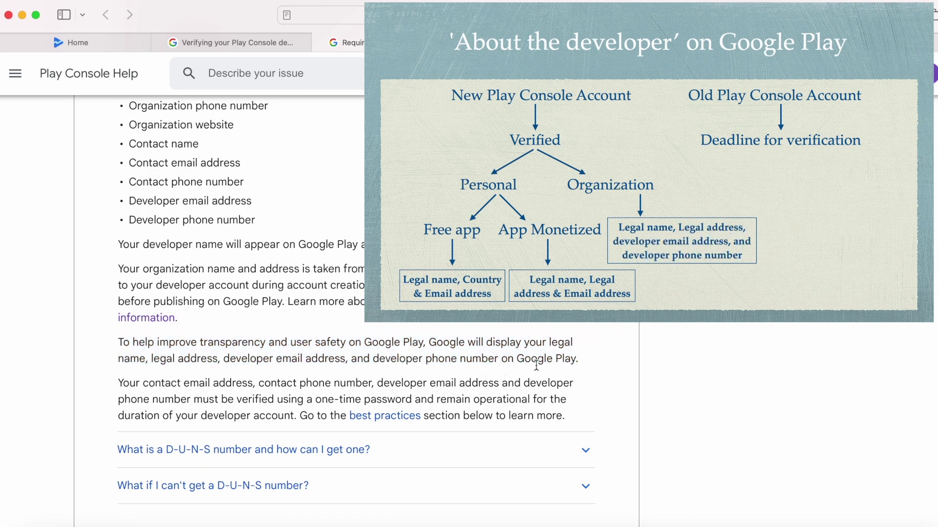
triple_click(578, 362)
left_click(578, 362)
left_click_drag(151, 361, 224, 359)
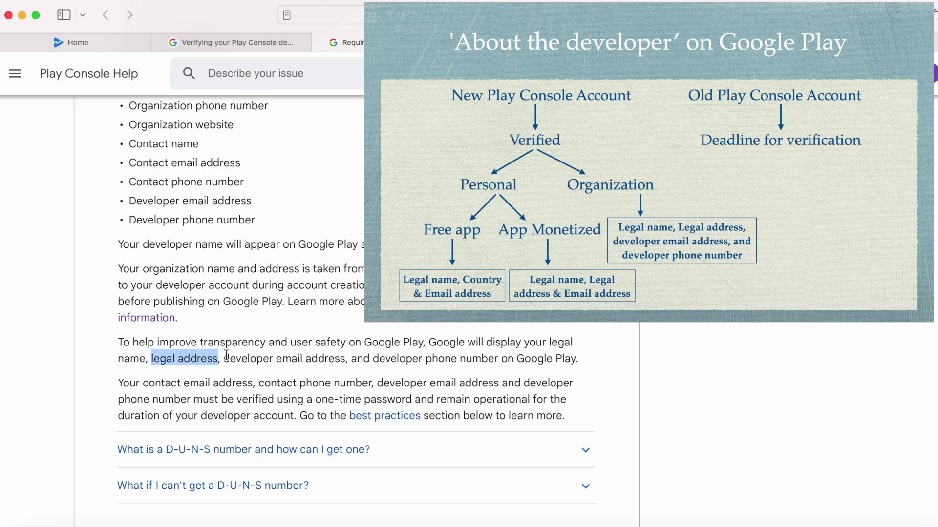
left_click(323, 346)
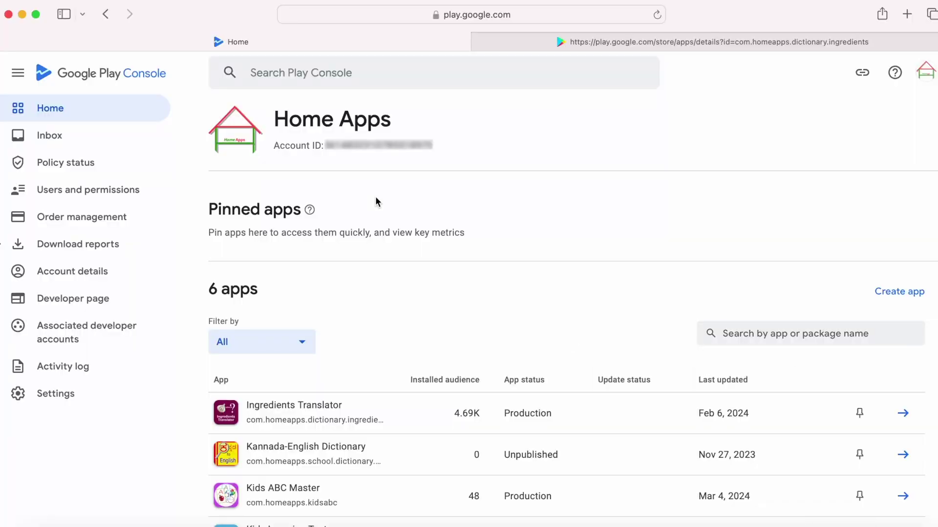
Highlight the Home Apps developer name and the Ingredients Translator app title
left_click_drag(275, 119, 440, 117)
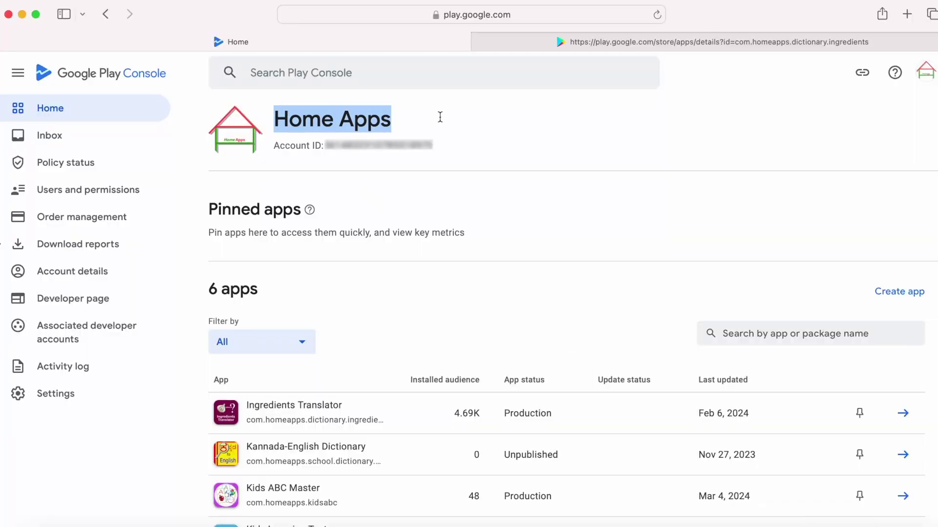
left_click(513, 130)
left_click(662, 43)
left_click_drag(41, 156, 481, 163)
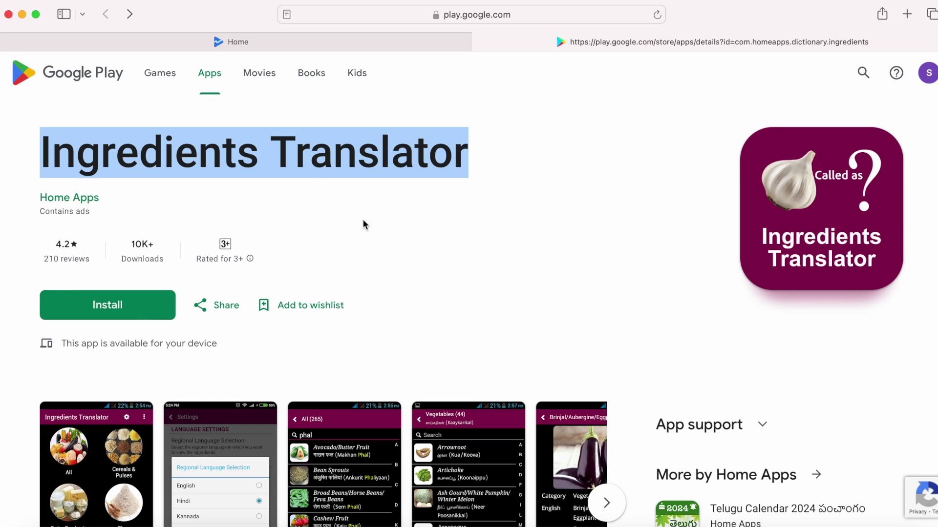
Expand the Ingredients Translator support details, then open Account details from the Play Console home
scroll(364, 225, "down", 3)
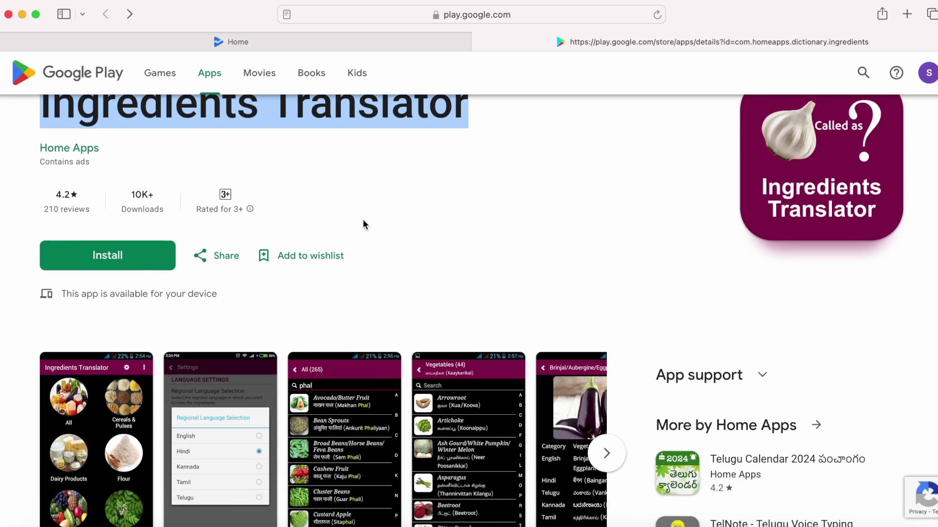
left_click(762, 277)
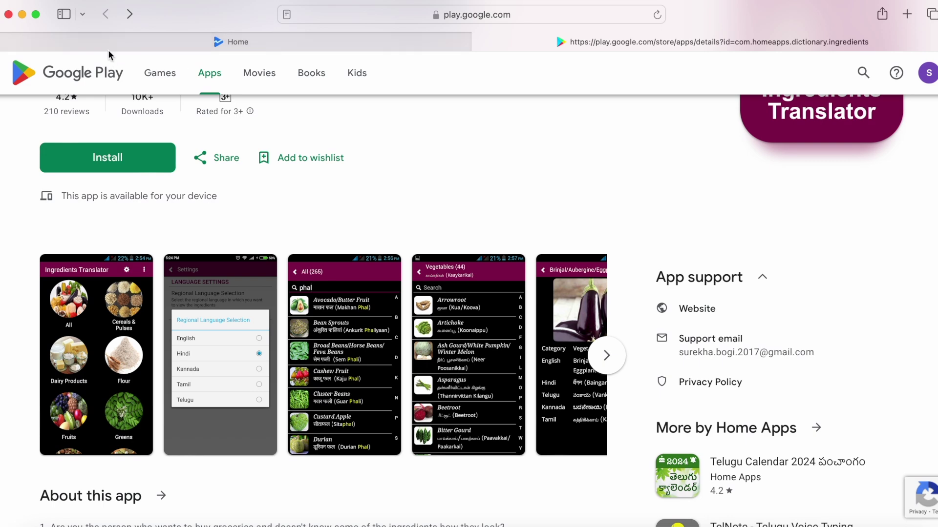
left_click(245, 42)
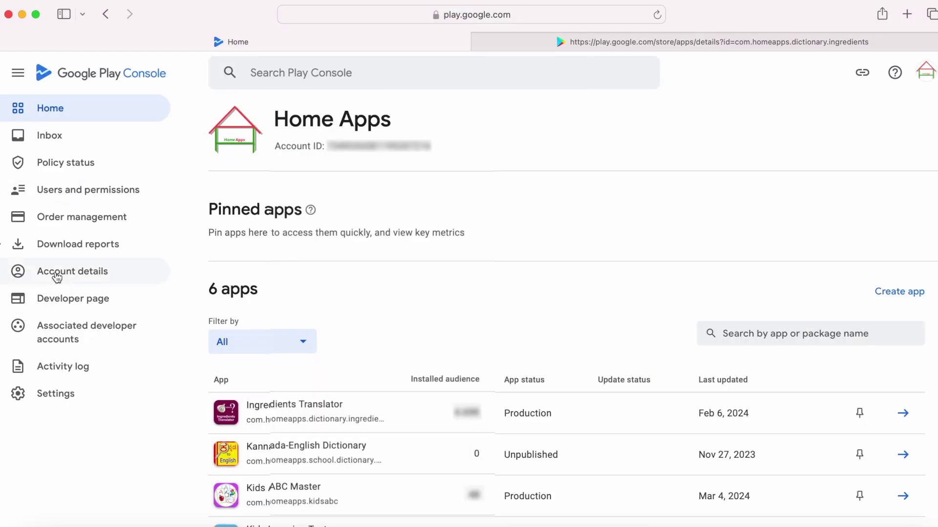
left_click(57, 272)
Highlight the November 19, 2024 deadline and September 20, 2024 start date, then return to the listing
scroll(437, 421, "down", 3)
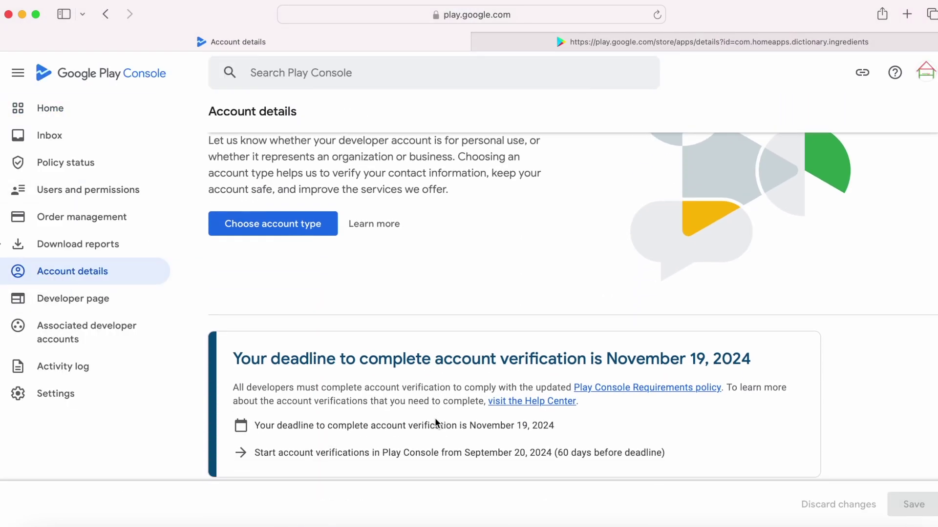
left_click_drag(234, 348, 790, 347)
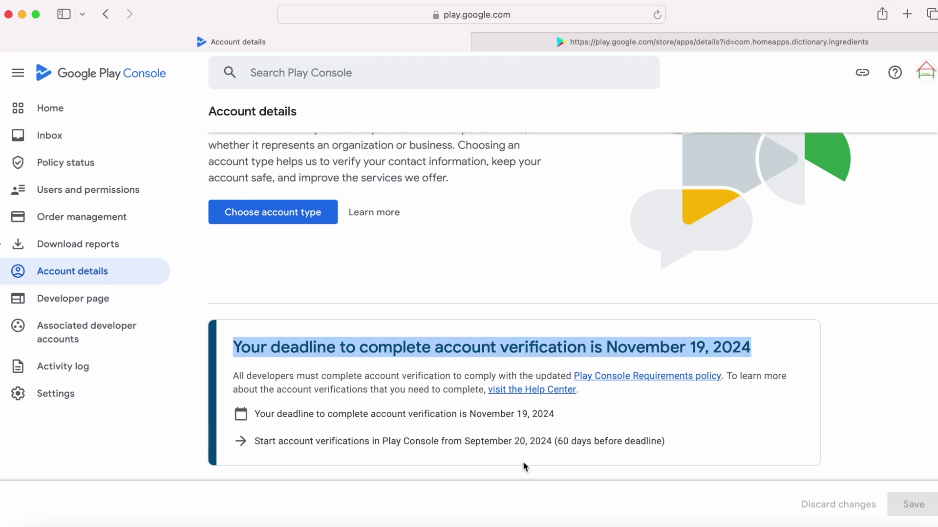
left_click(452, 436)
left_click_drag(464, 441, 555, 441)
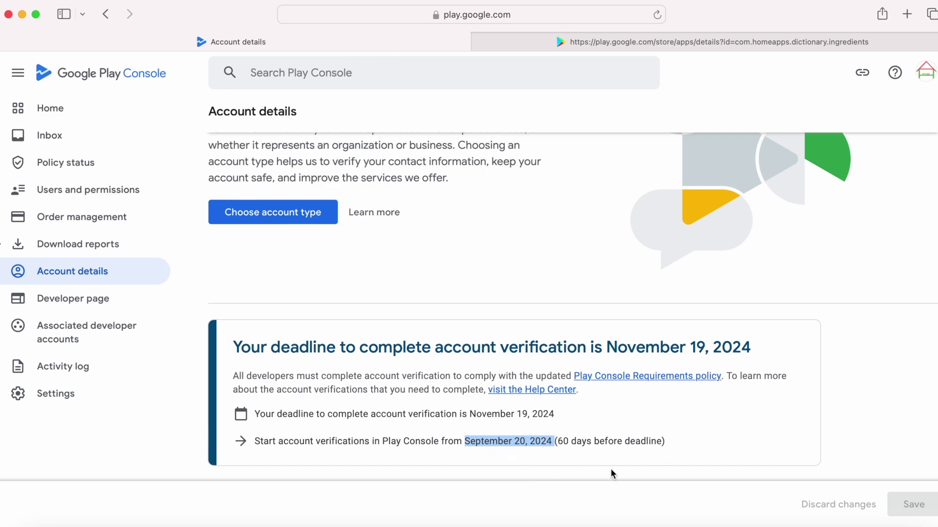
left_click(747, 43)
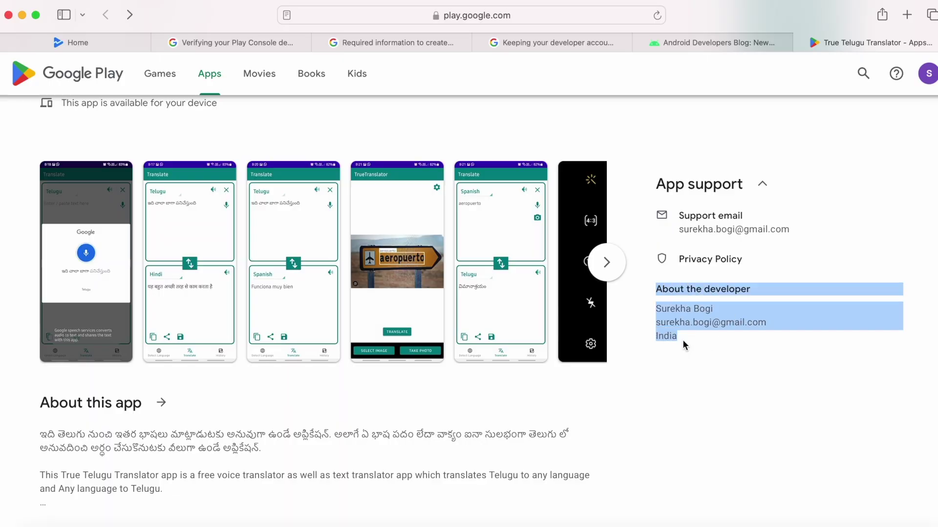
Deselect the About the developer block and switch to the article on keeping account details updated
left_click(706, 376)
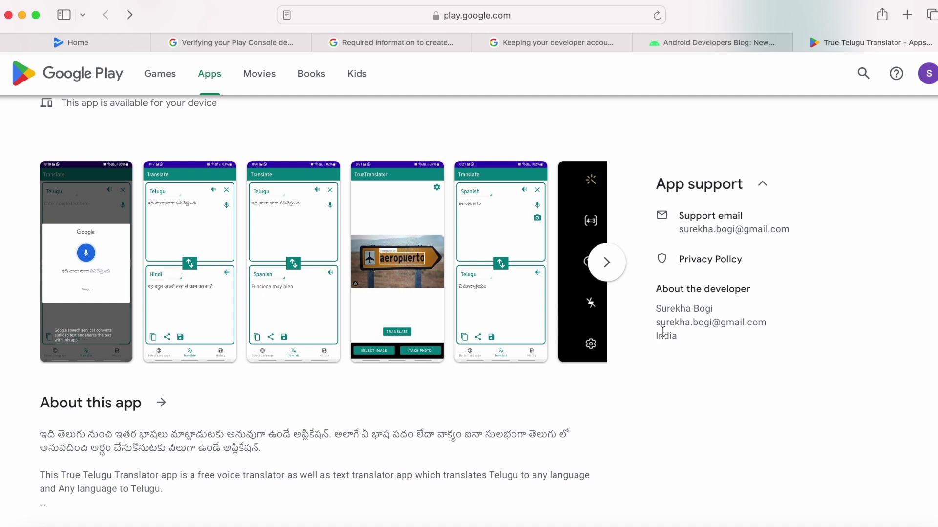
left_click(550, 41)
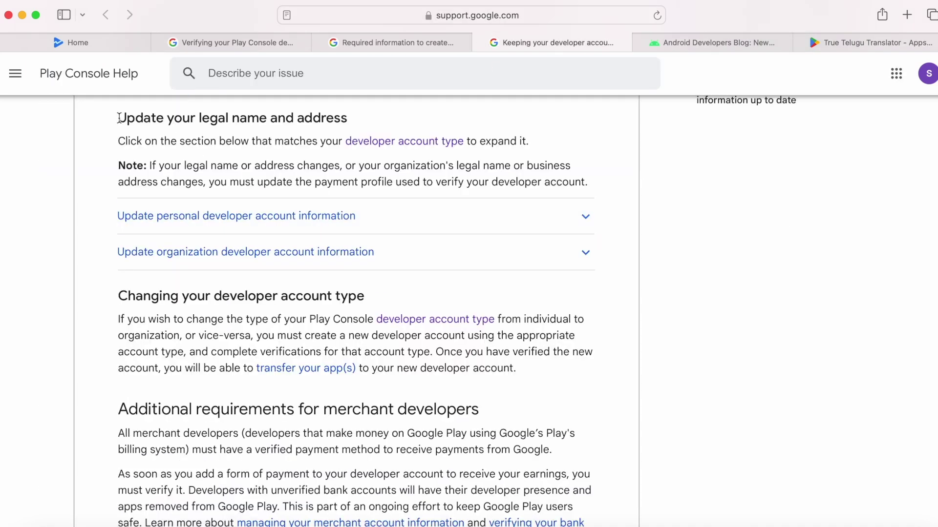
Highlight the legal name and address update guidance, expand the personal account instructions, and open the update form
left_click_drag(119, 119, 349, 120)
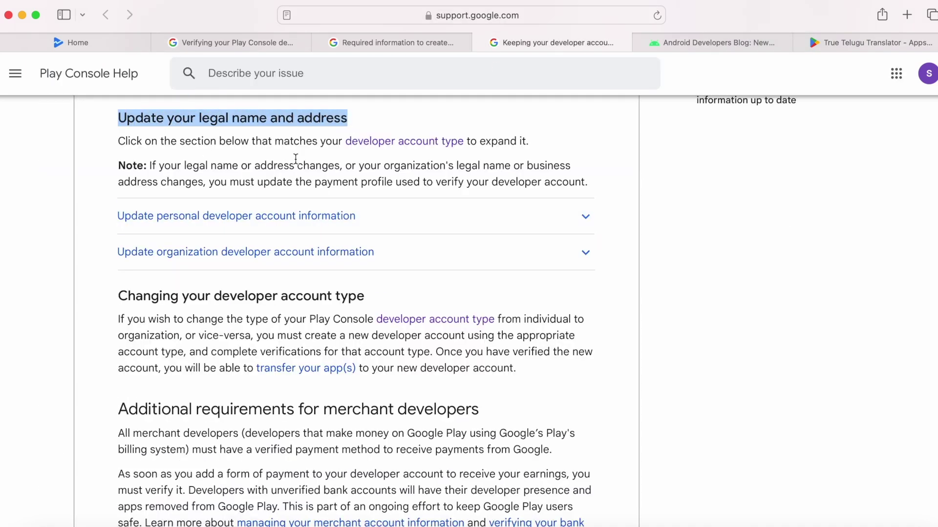
left_click_drag(152, 166, 591, 178)
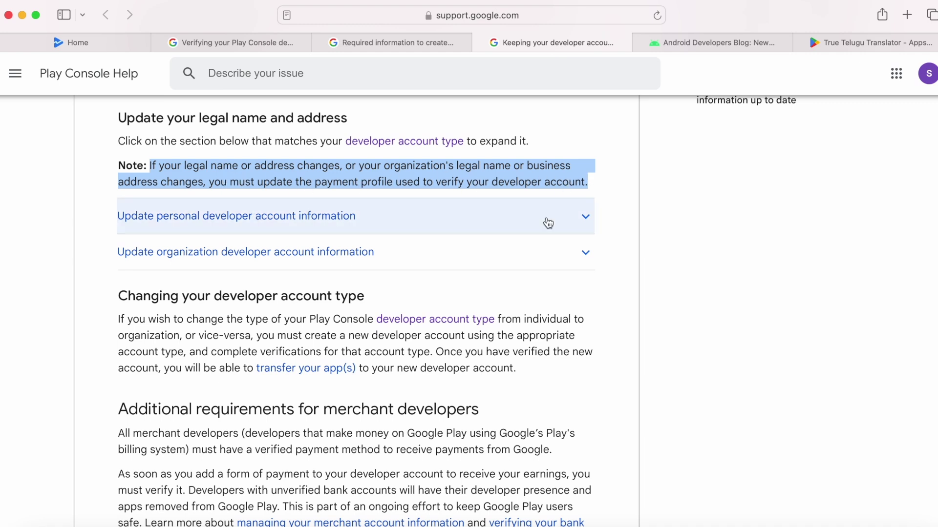
left_click(586, 220)
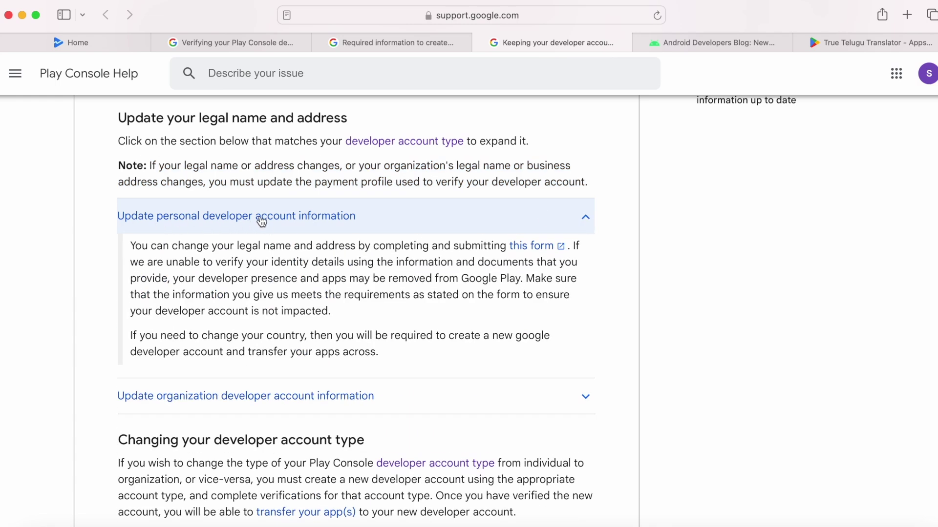
left_click_drag(134, 246, 175, 247)
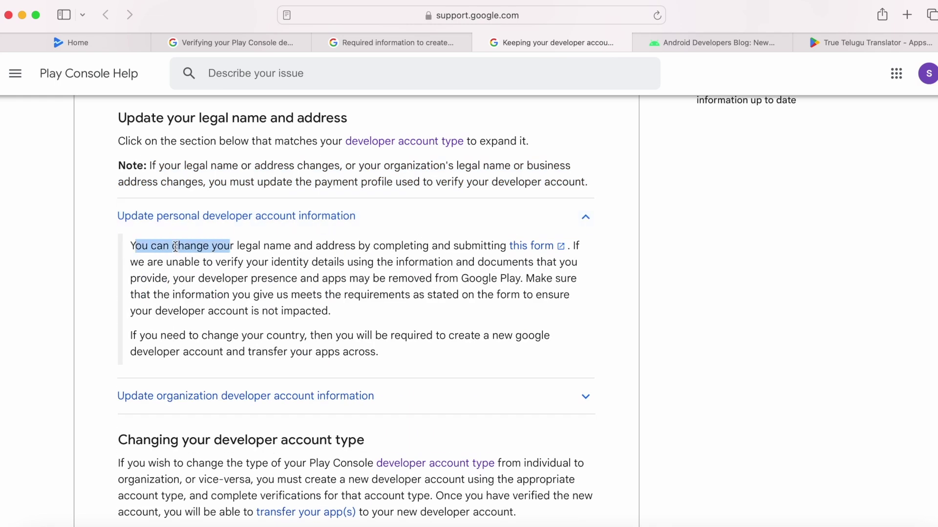
left_click(131, 250)
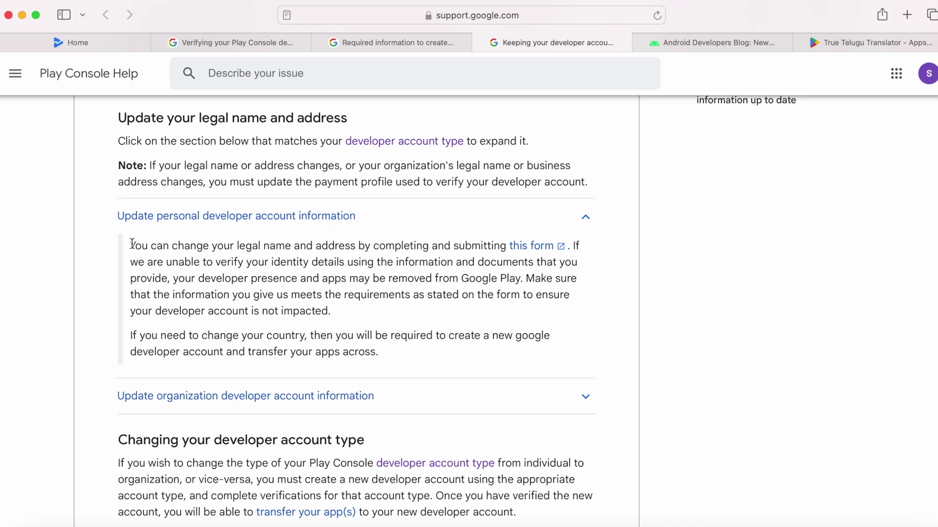
left_click_drag(132, 244, 536, 248)
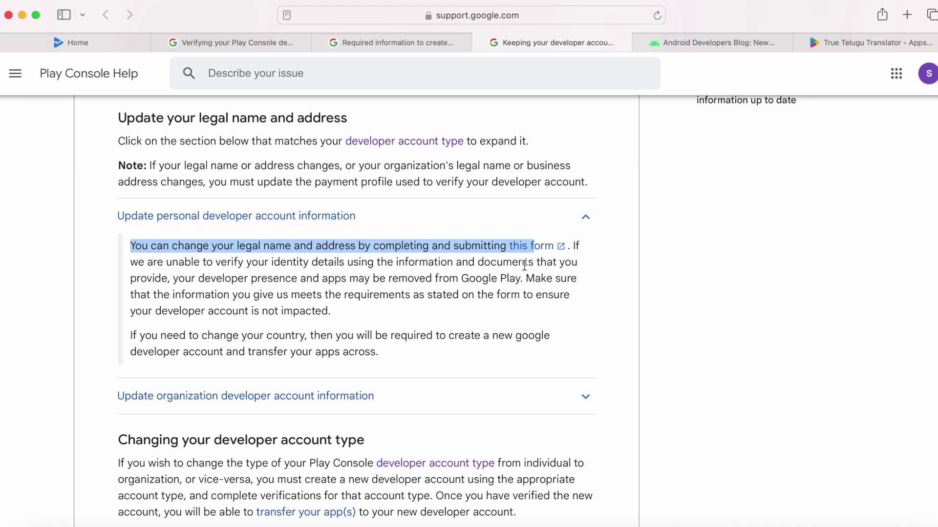
left_click(532, 250)
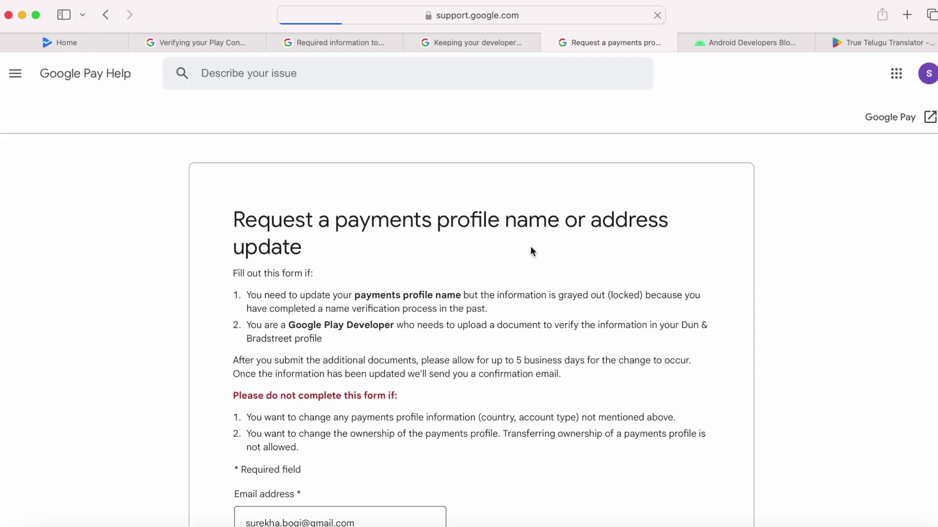
Look through the Google Pay form for updating the payments profile name or address
left_click_drag(239, 215, 339, 243)
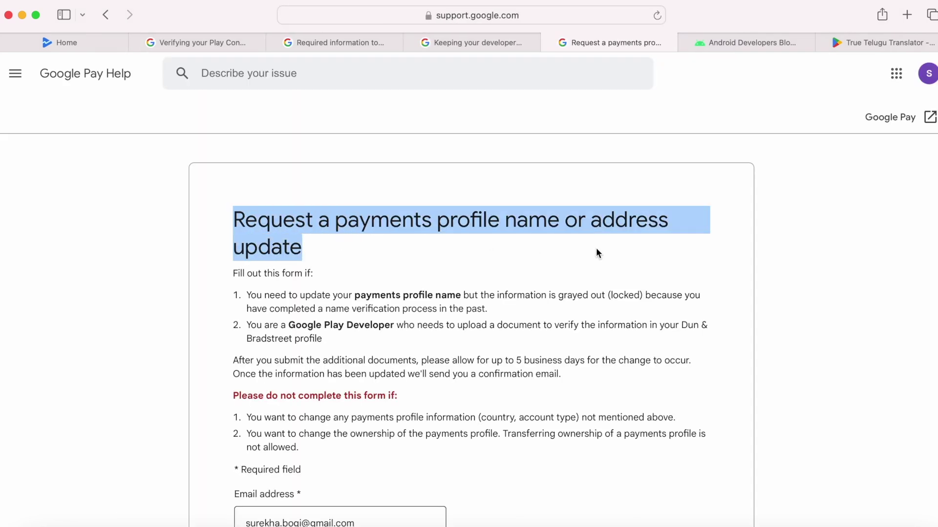
left_click(530, 266)
scroll(527, 267, "down", 10)
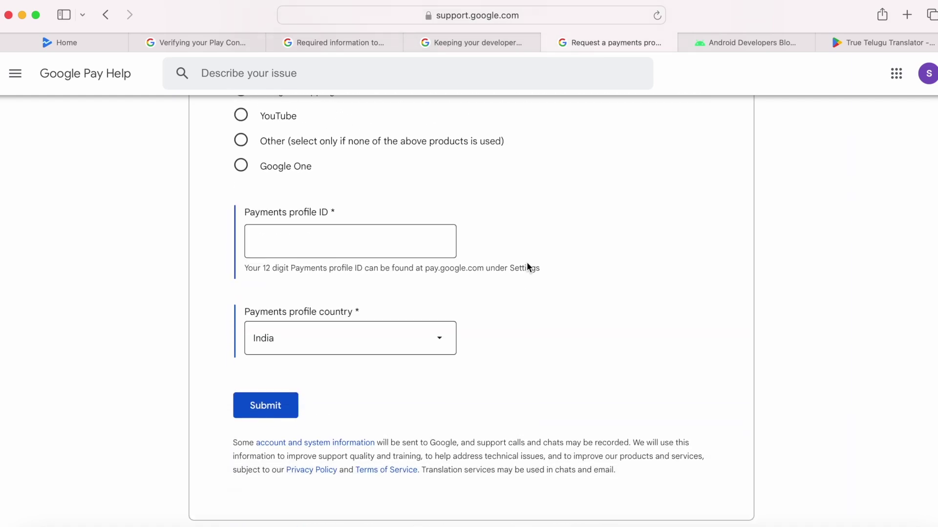
scroll(528, 267, "down", 2)
scroll(528, 265, "up", 12)
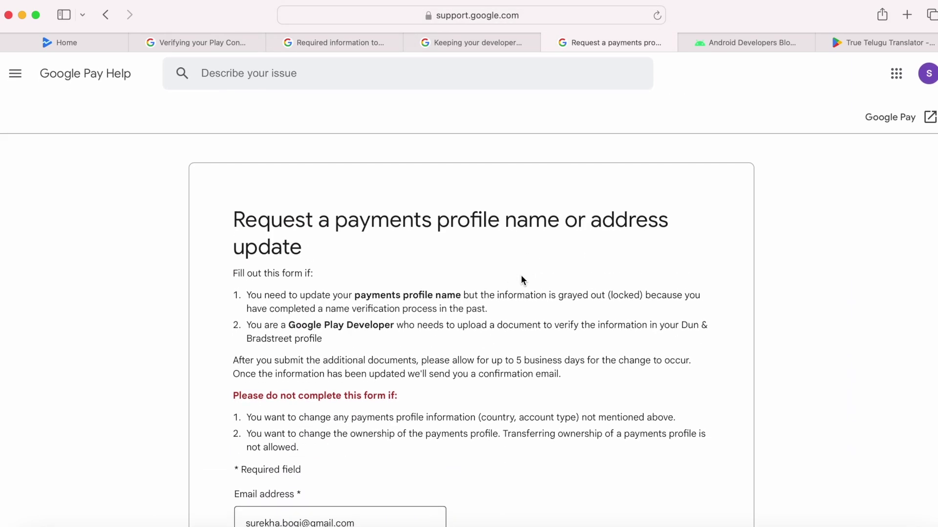
left_click(448, 43)
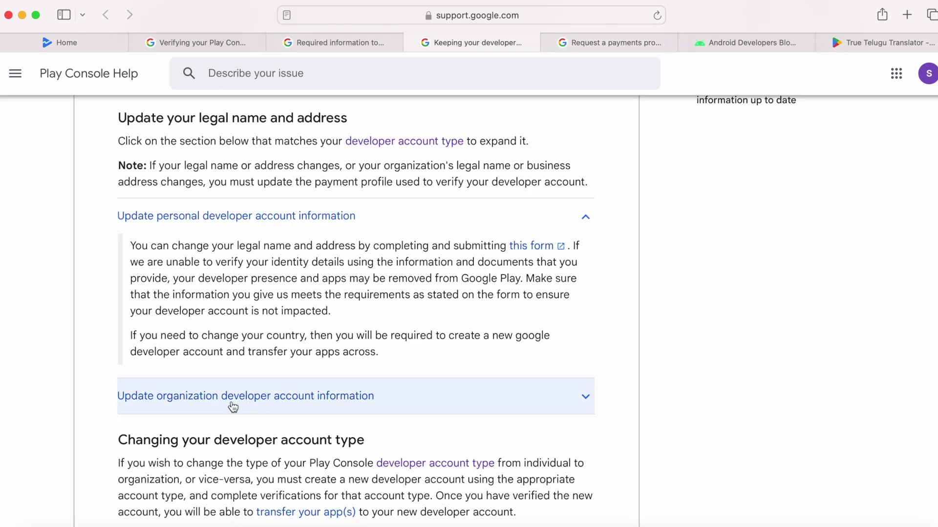
Expand 'Update organization developer account information' and read that changes go through Dun and Bradstreet
left_click(276, 398)
scroll(391, 408, "down", 5)
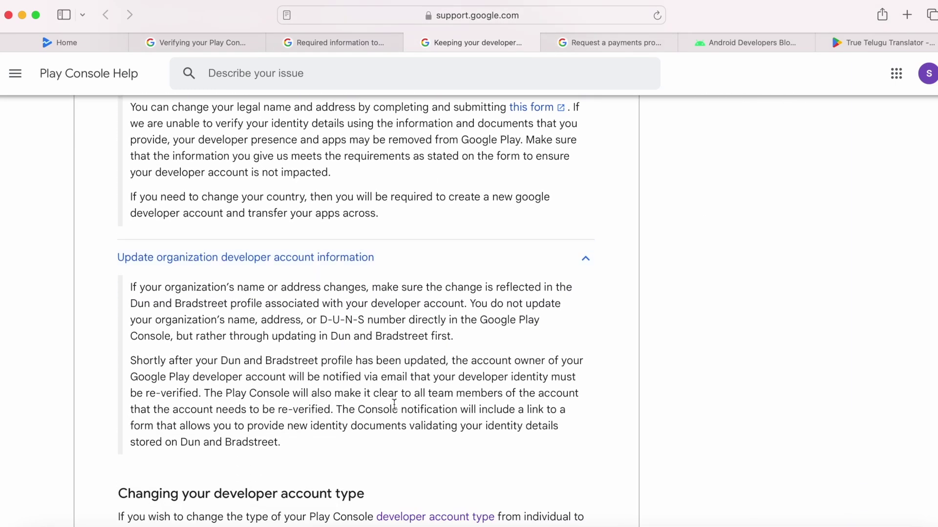
double_click(199, 287)
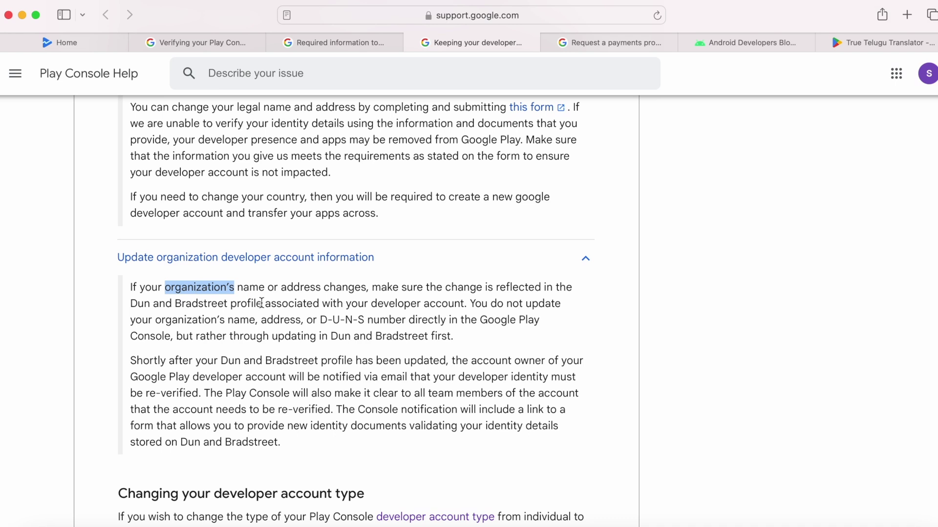
left_click(156, 298)
left_click_drag(131, 288, 368, 446)
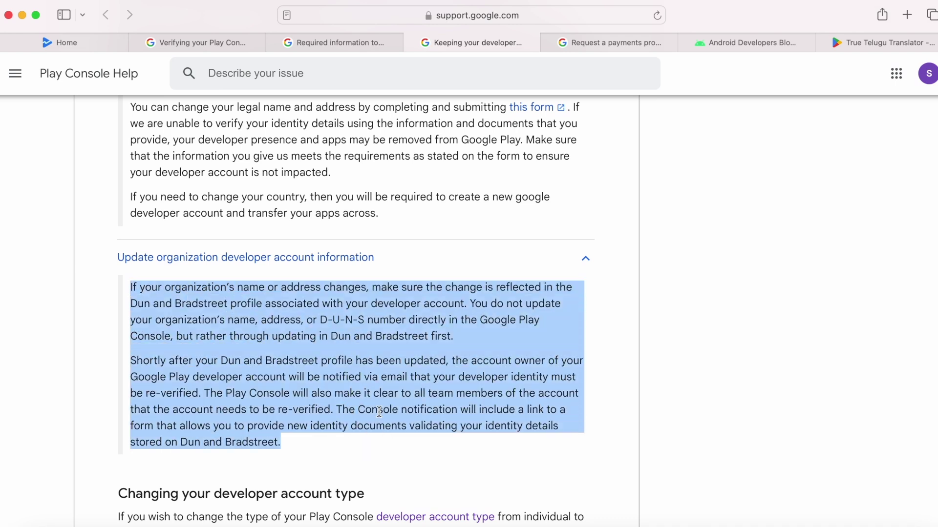
left_click(407, 429)
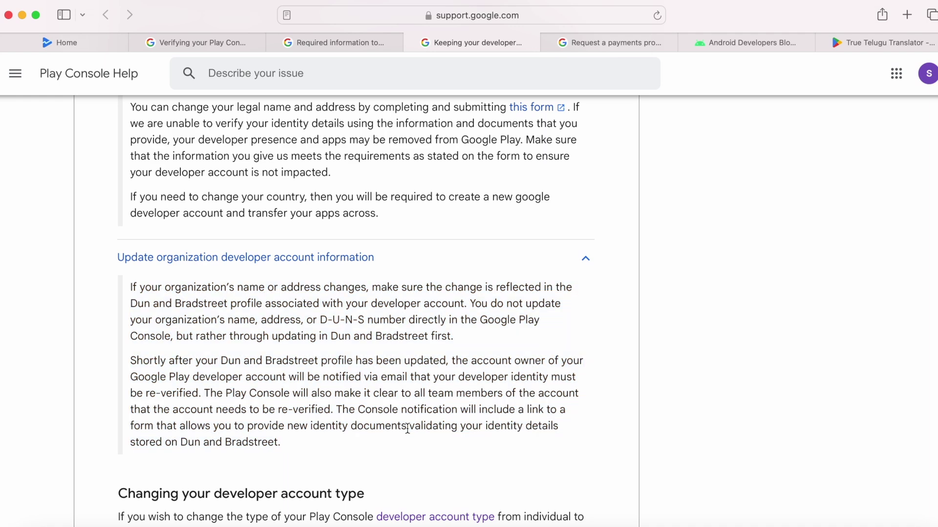
scroll(440, 413, "up", 3)
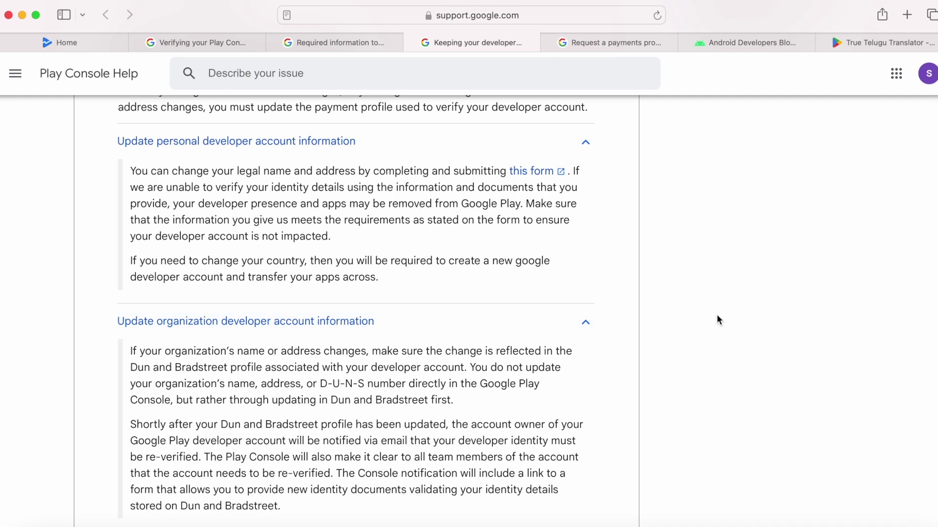
On the True Telugu Translator Play Store listing, expand App support to show support email and privacy policy
left_click(859, 43)
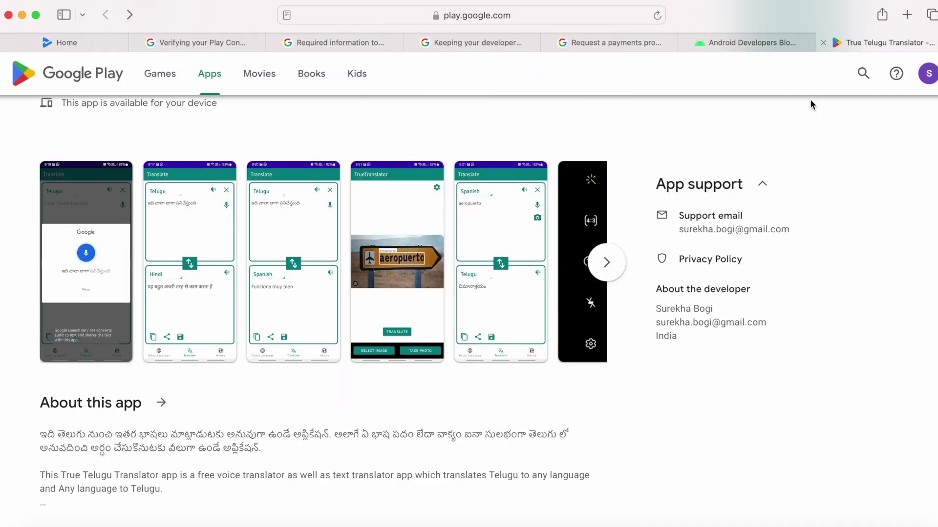
left_click(763, 195)
left_click(764, 195)
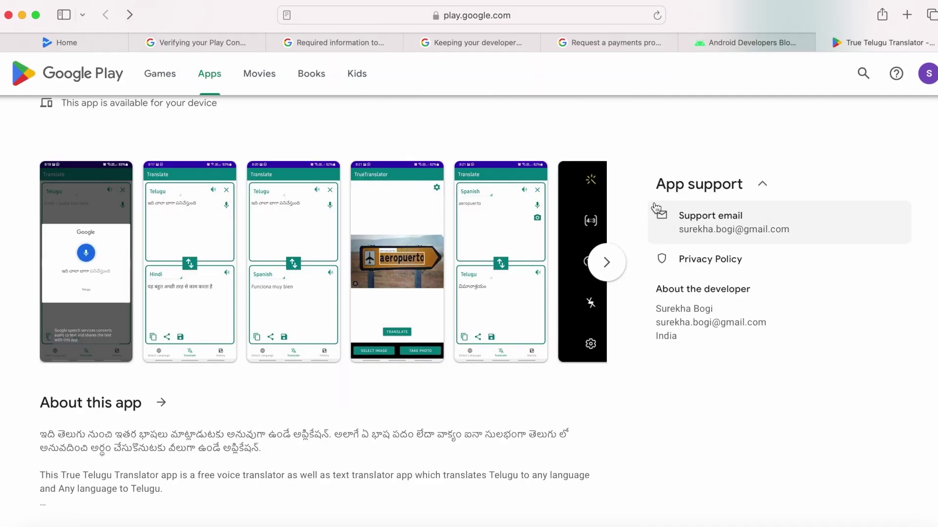
left_click_drag(655, 207, 743, 357)
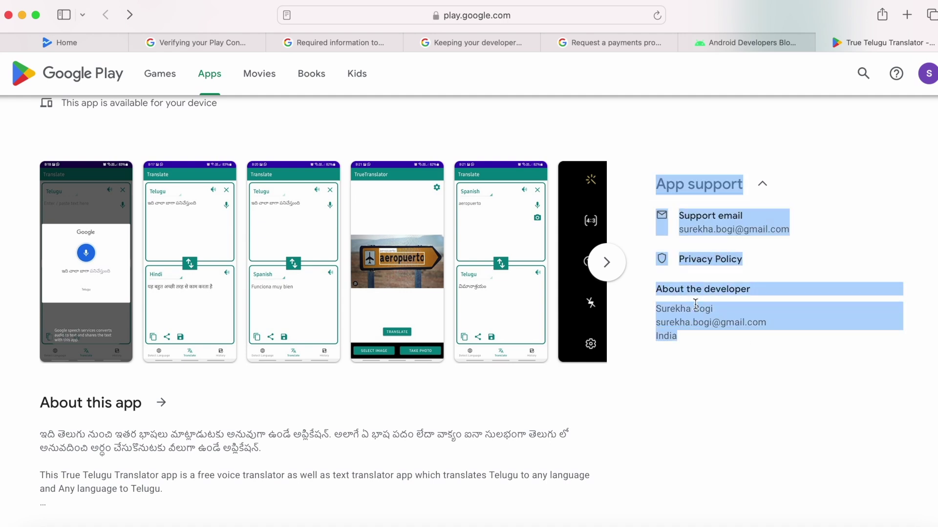
left_click(682, 387)
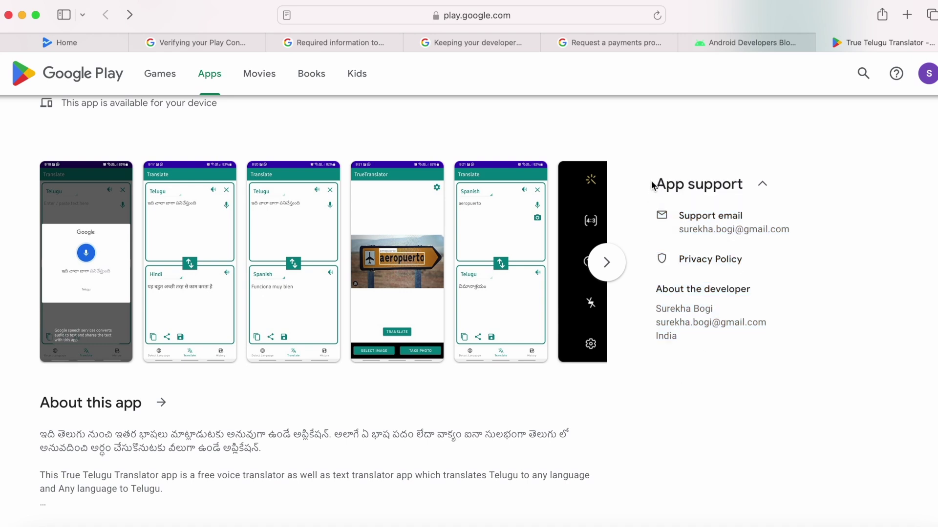
left_click_drag(652, 185, 698, 266)
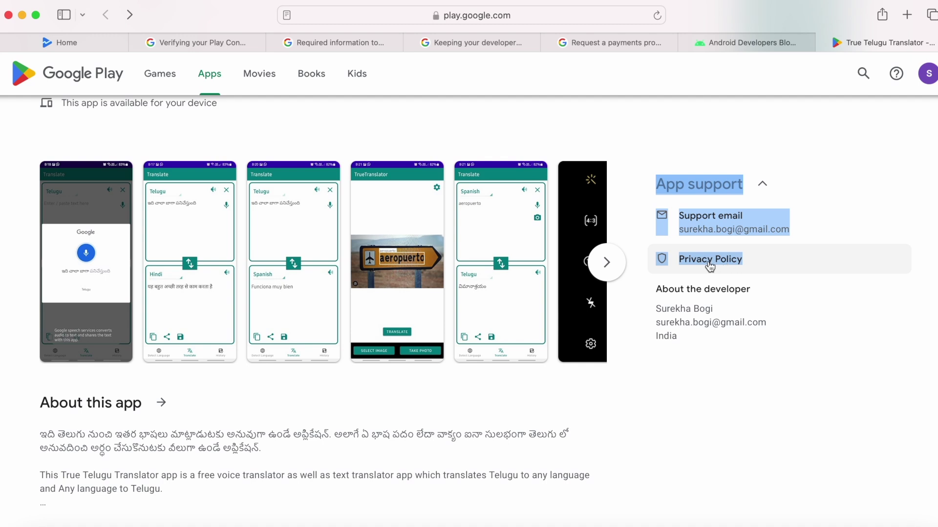
left_click(67, 46)
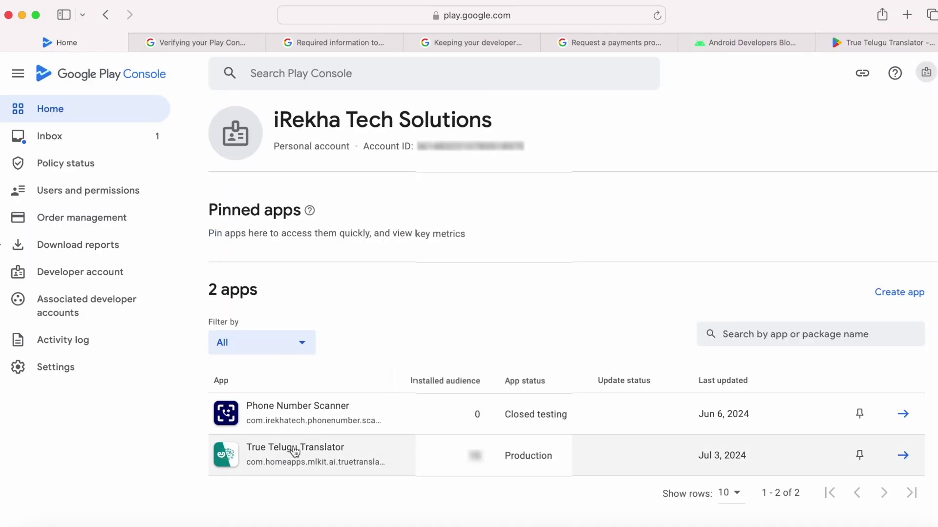
Open the True Telugu Translator app and go to its Store settings
left_click(293, 454)
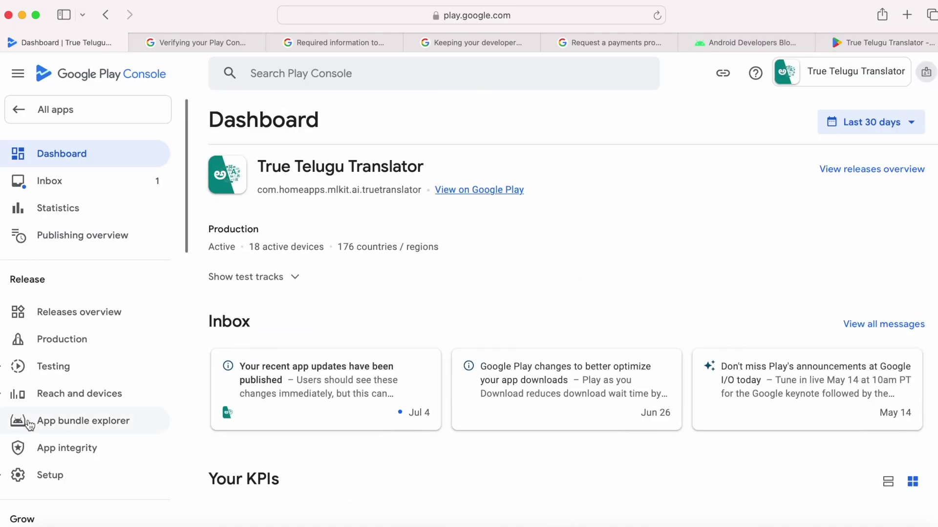
scroll(61, 430, "down", 6)
scroll(61, 430, "down", 1)
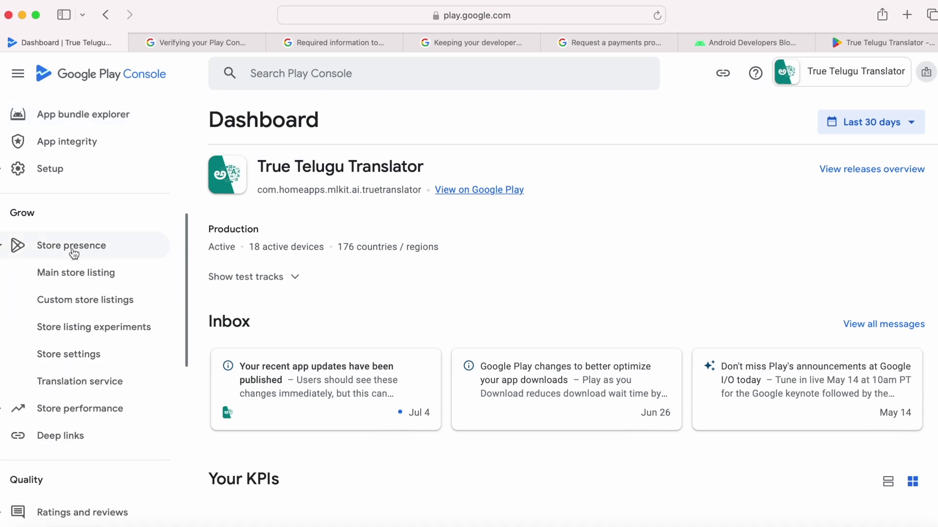
left_click(66, 359)
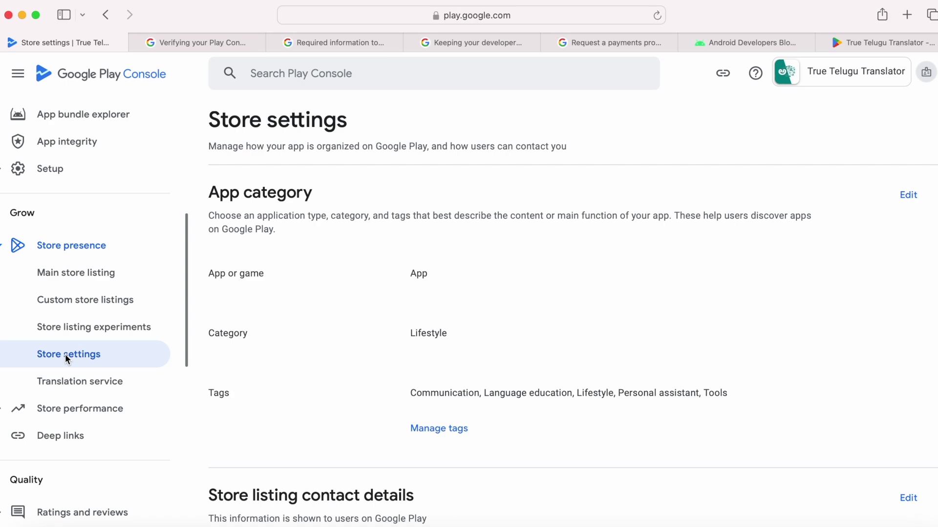
scroll(533, 369, "down", 7)
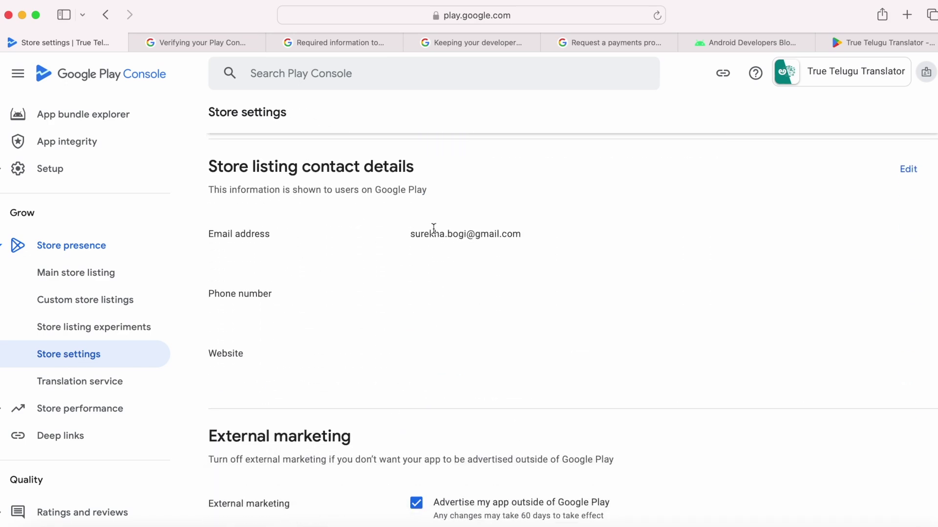
Open the store listing contact details editor, close it unchanged, and note these details are public
left_click(909, 170)
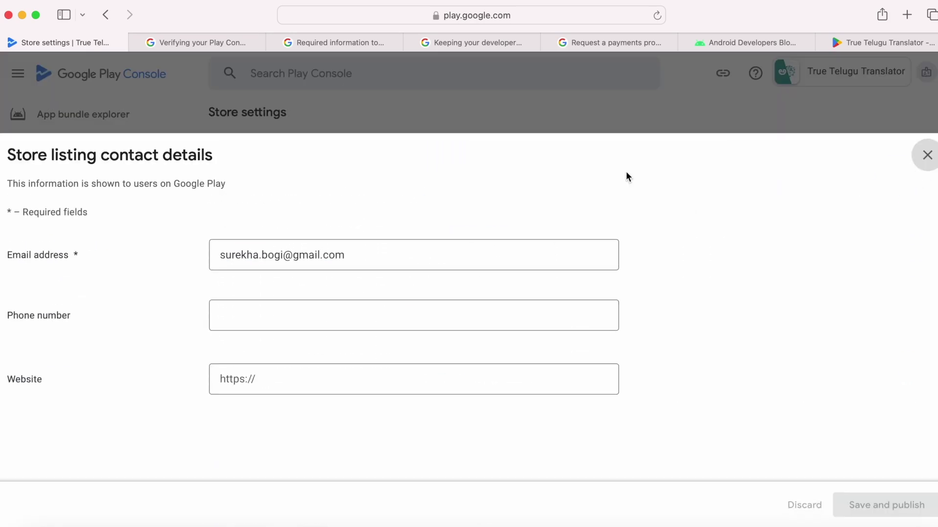
left_click(272, 367)
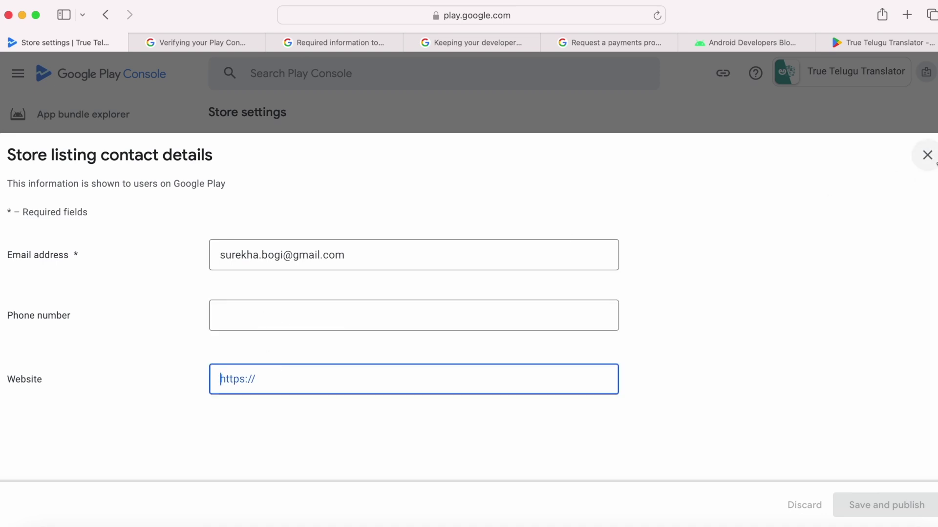
left_click(927, 156)
left_click_drag(295, 189, 428, 191)
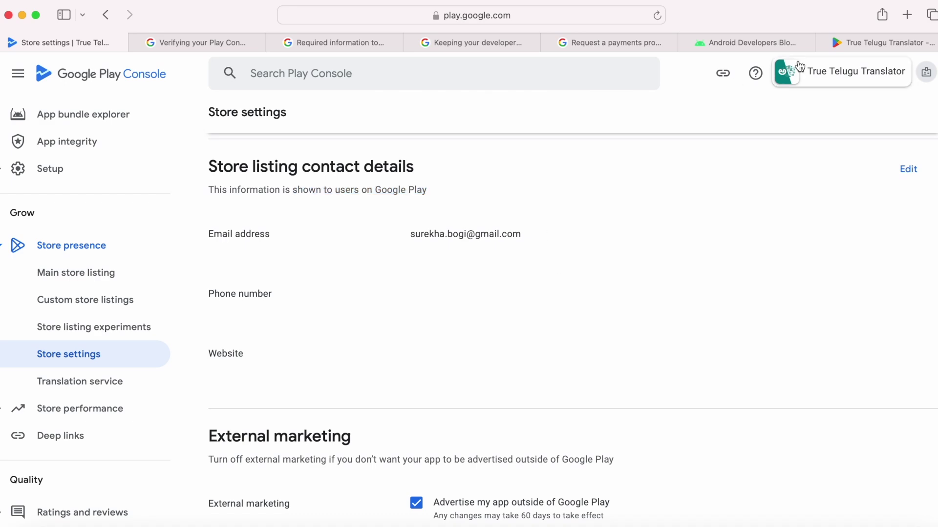
left_click(866, 42)
Point out the contact email address in the app's Store settings
left_click(816, 167)
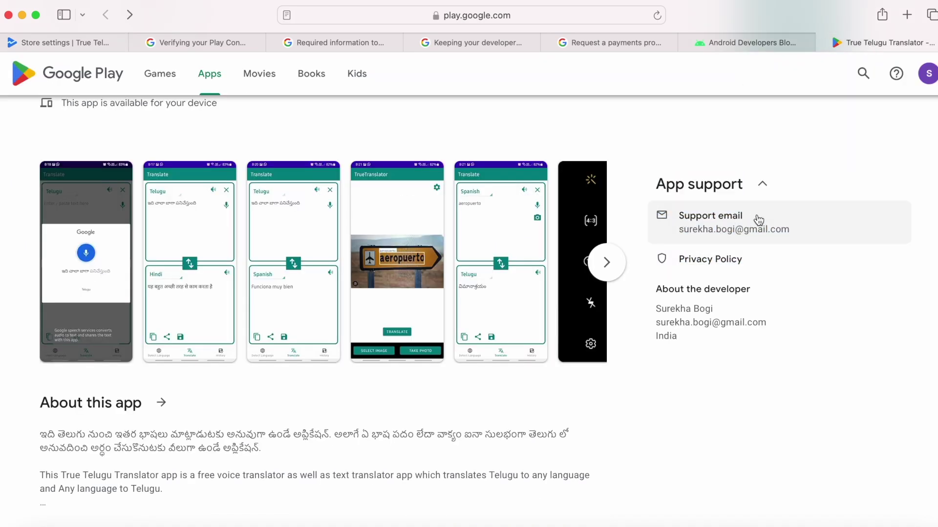
left_click(80, 45)
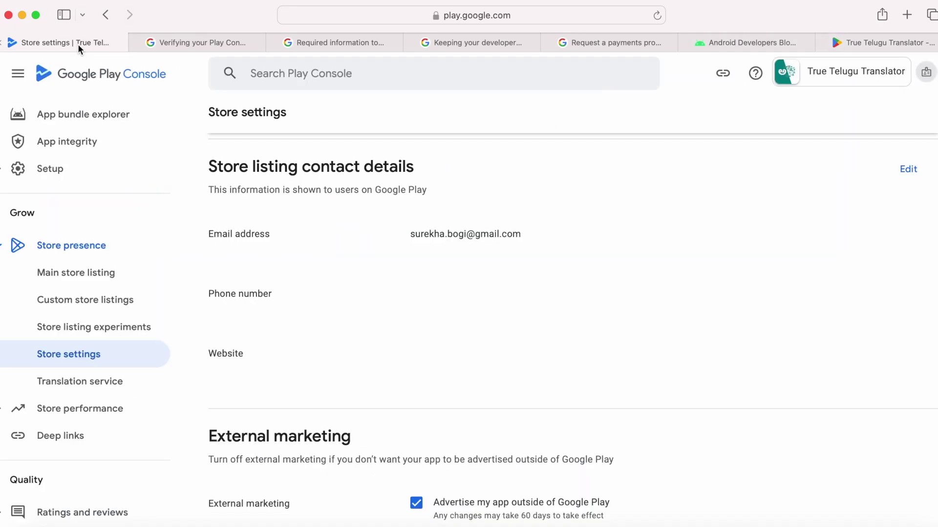
triple_click(411, 235)
left_click(552, 233)
Compare it with the public About the developer details on the Play Store listing
left_click(840, 45)
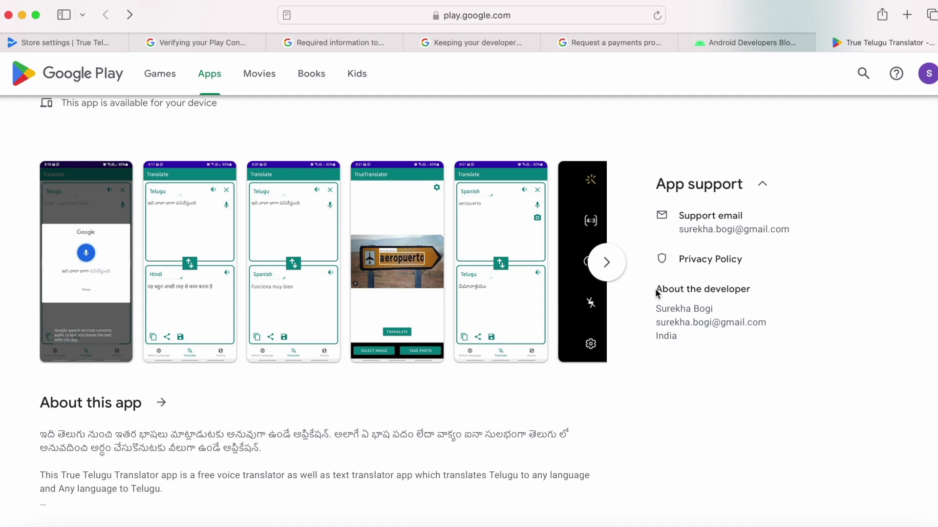
left_click_drag(656, 293, 688, 338)
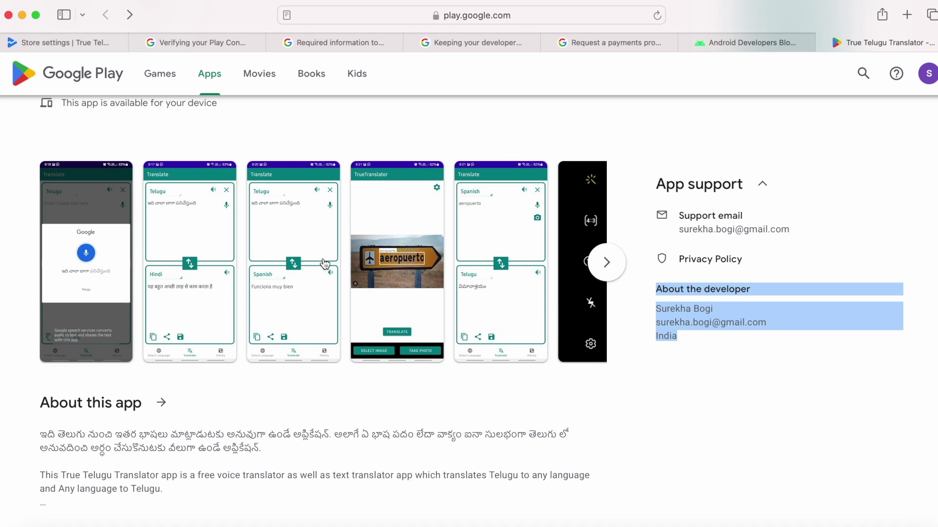
left_click(53, 43)
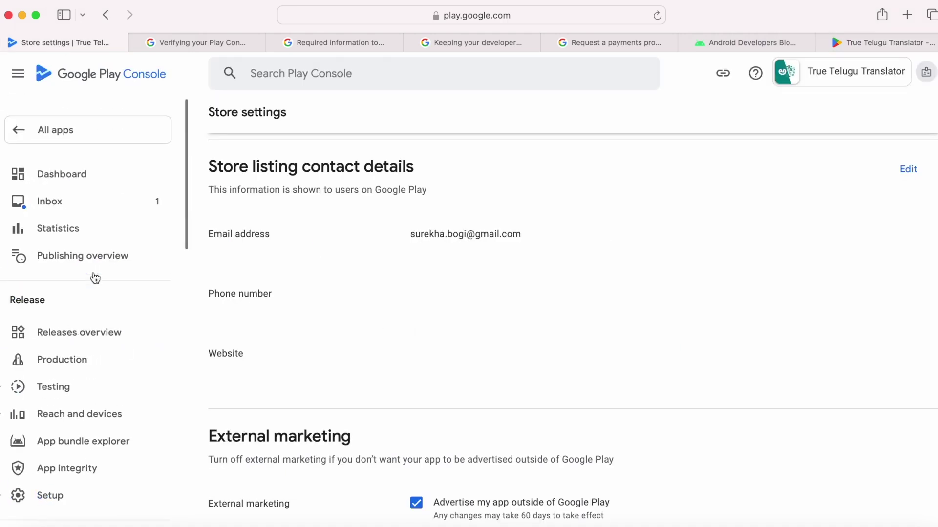
scroll(96, 278, "down", 1)
Open Developer account > About you, showing the Personal account type and current developer name
left_click(63, 110)
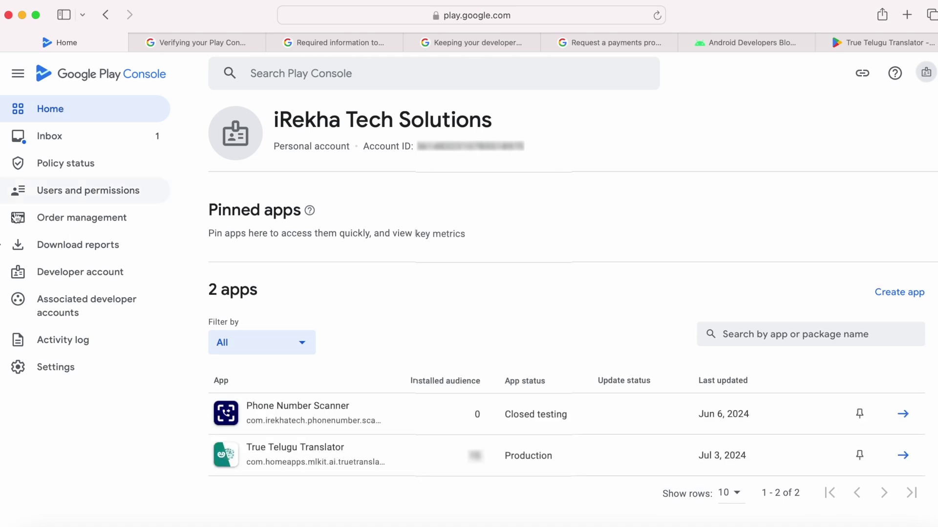
left_click(73, 275)
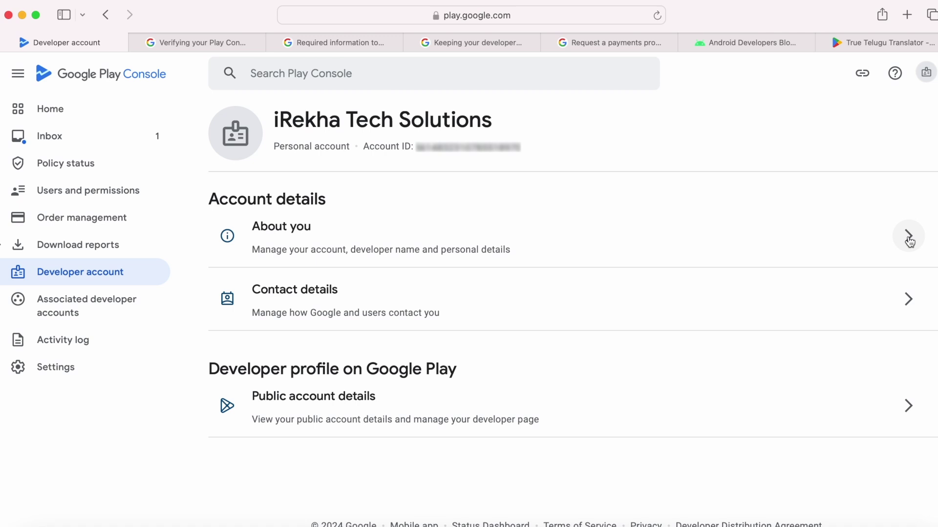
left_click(909, 239)
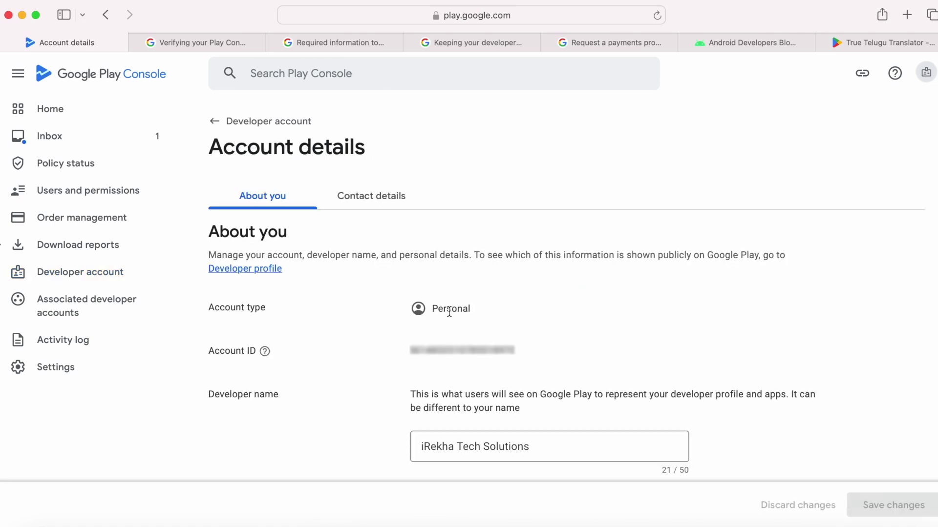
double_click(448, 311)
left_click_drag(537, 446, 397, 439)
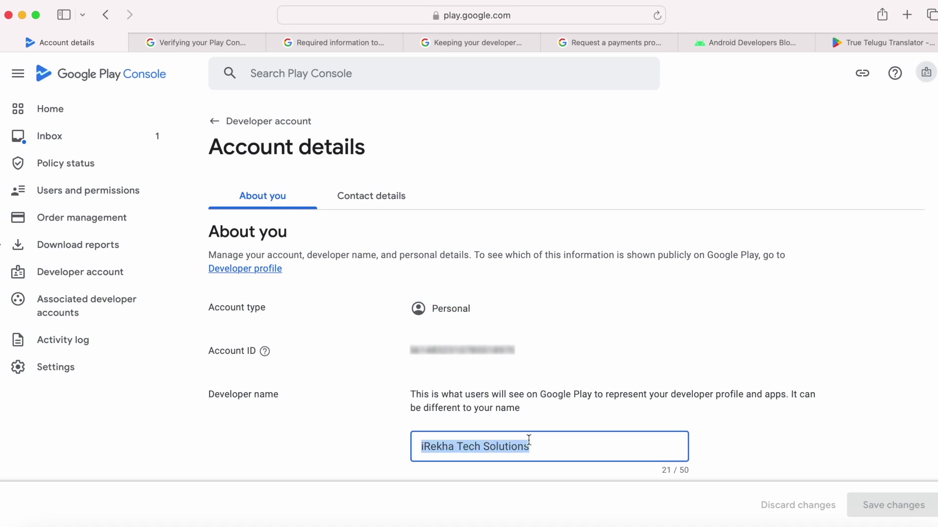
Review the Legal name and address section and the note on what is shown publicly
scroll(529, 441, "down", 5)
left_click_drag(230, 185, 315, 187)
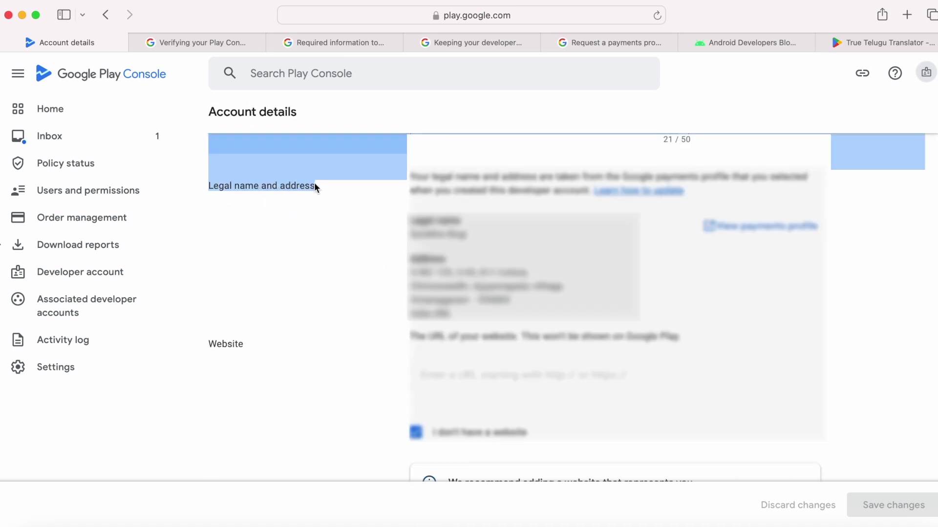
left_click(314, 209)
left_click_drag(209, 188, 334, 187)
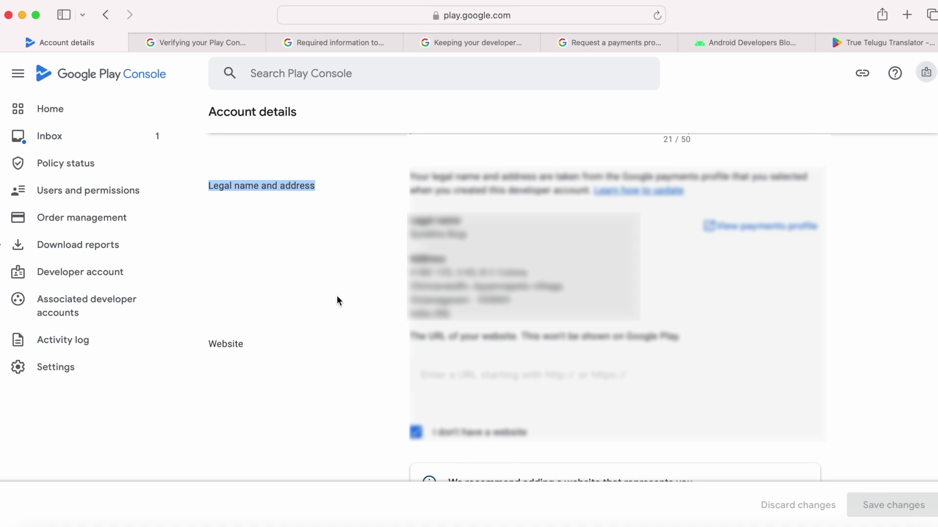
scroll(345, 339, "down", 3)
scroll(344, 340, "up", 12)
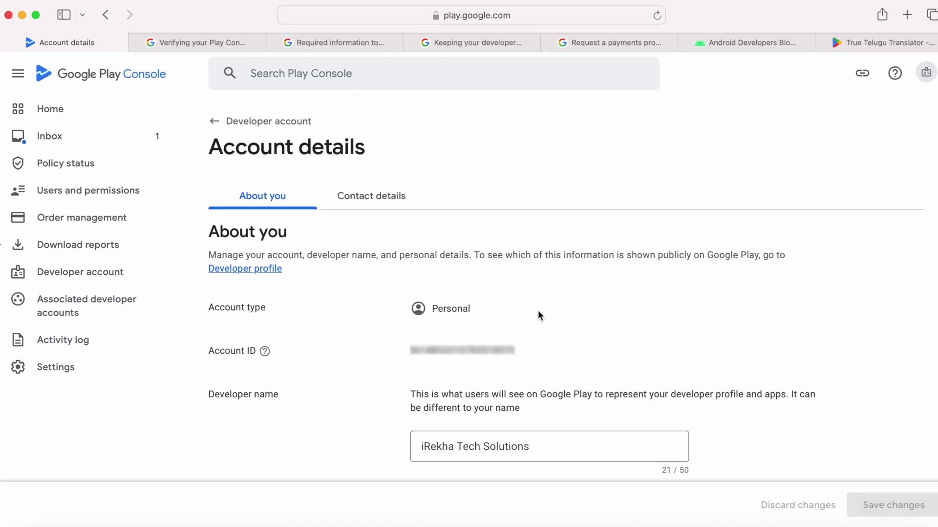
left_click_drag(627, 255, 782, 255)
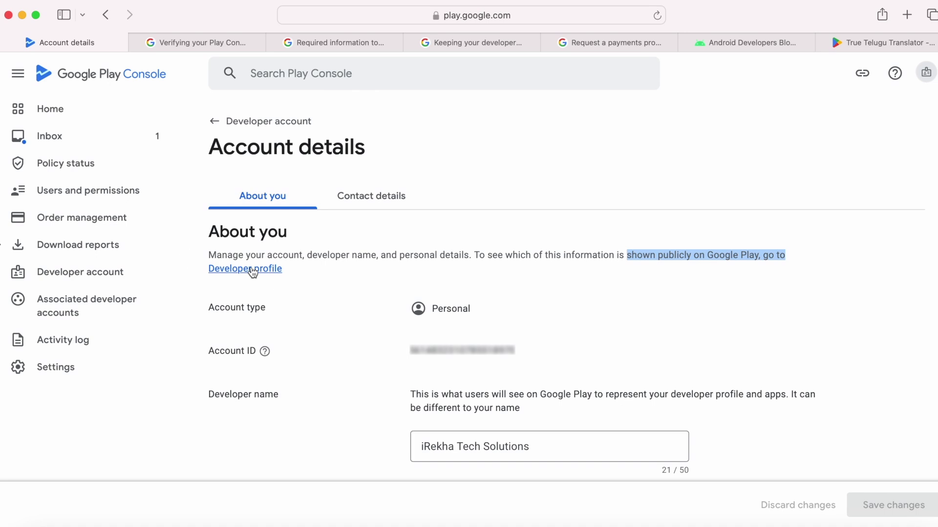
left_click(253, 272)
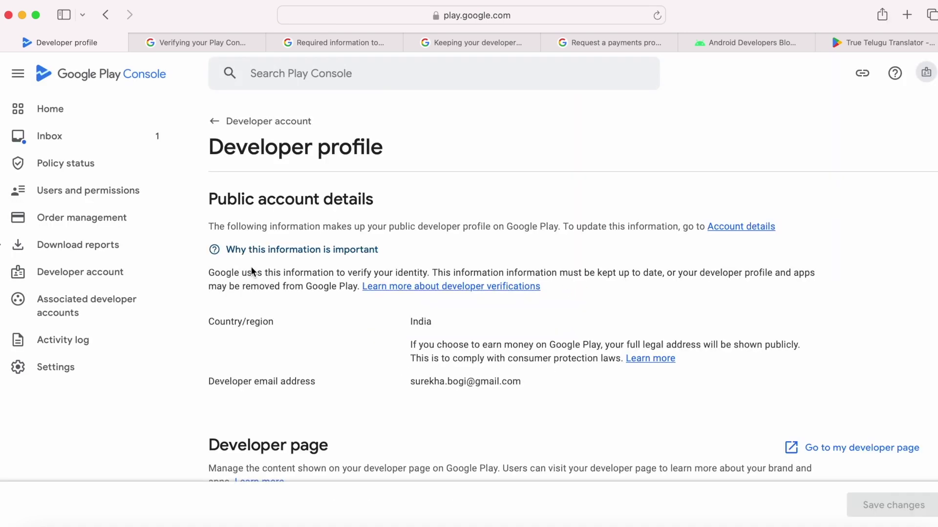
In the Developer profile, identify the public country India and the developer email address
left_click_drag(212, 324, 254, 325)
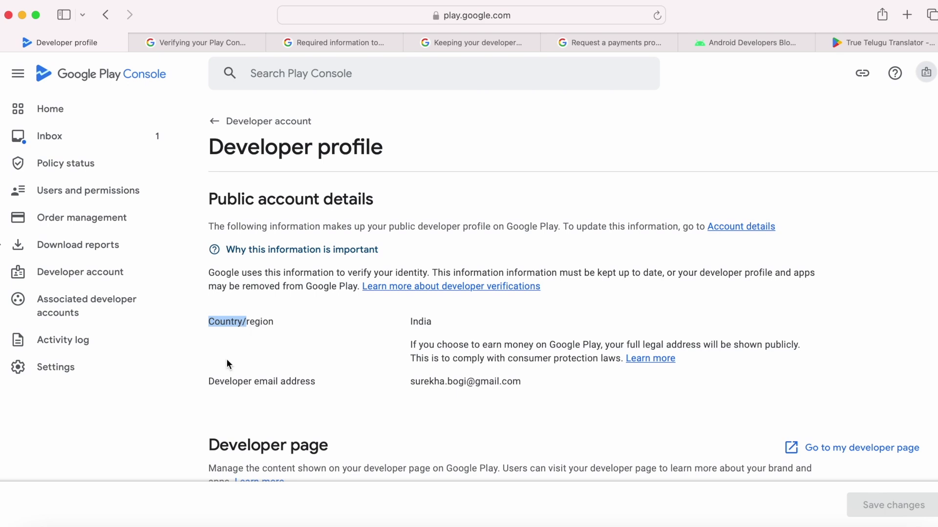
left_click_drag(208, 382, 319, 386)
double_click(417, 322)
left_click_drag(411, 382, 538, 381)
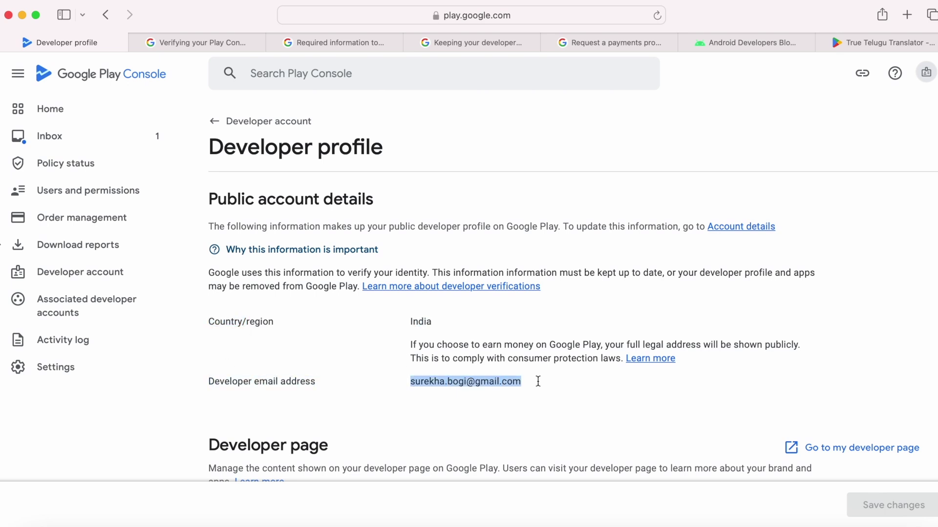
left_click(545, 389)
Match India and the developer email in the Play Store listing's developer details
left_click(840, 42)
left_click(669, 335)
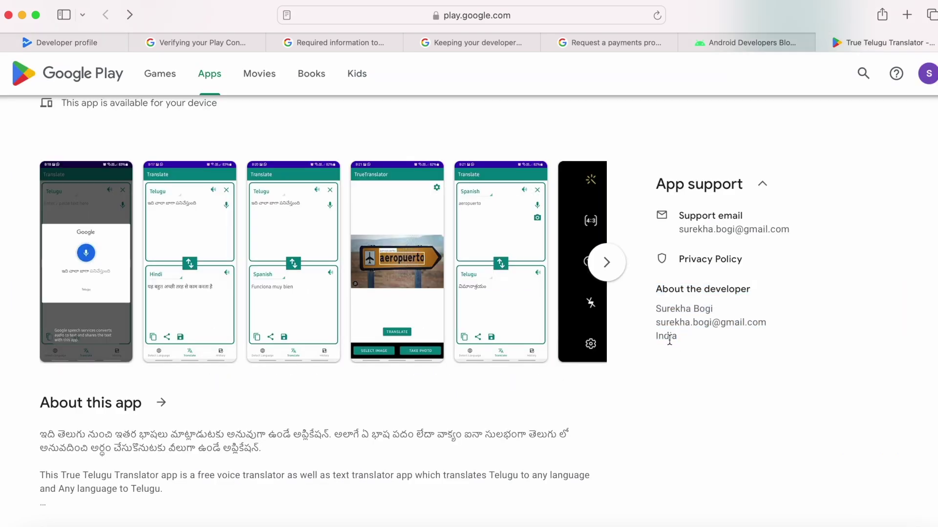
double_click(666, 336)
left_click_drag(656, 323, 791, 320)
left_click(655, 306)
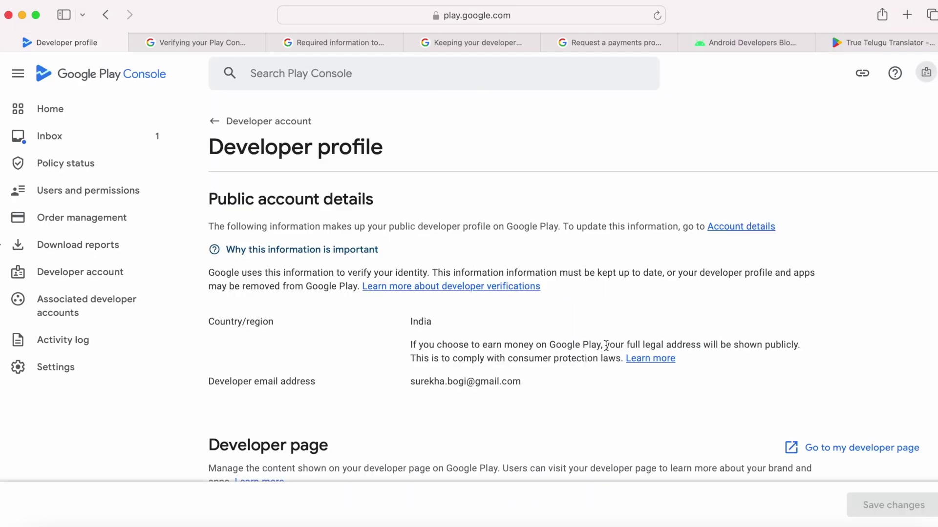
Read the Developer profile note that earning money on Google Play makes the full legal address public
left_click_drag(409, 345, 621, 359)
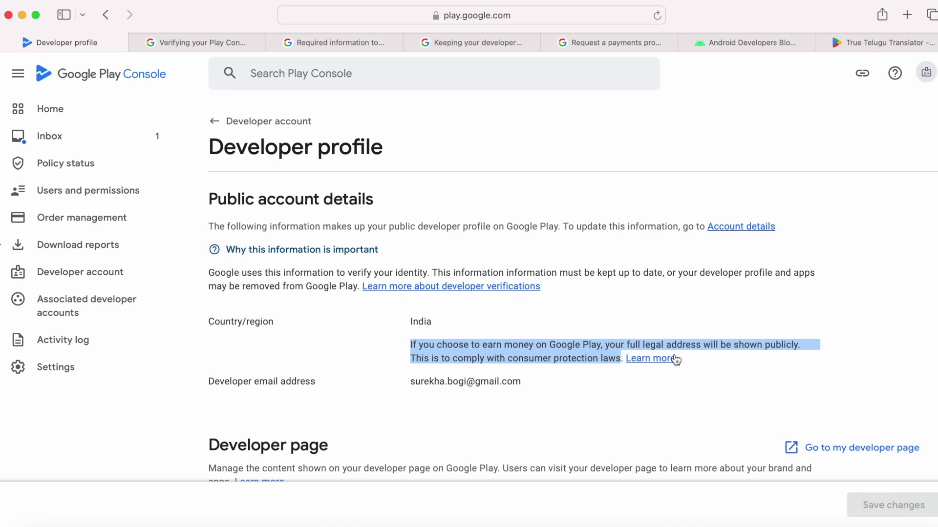
left_click(638, 346)
left_click_drag(626, 346, 701, 346)
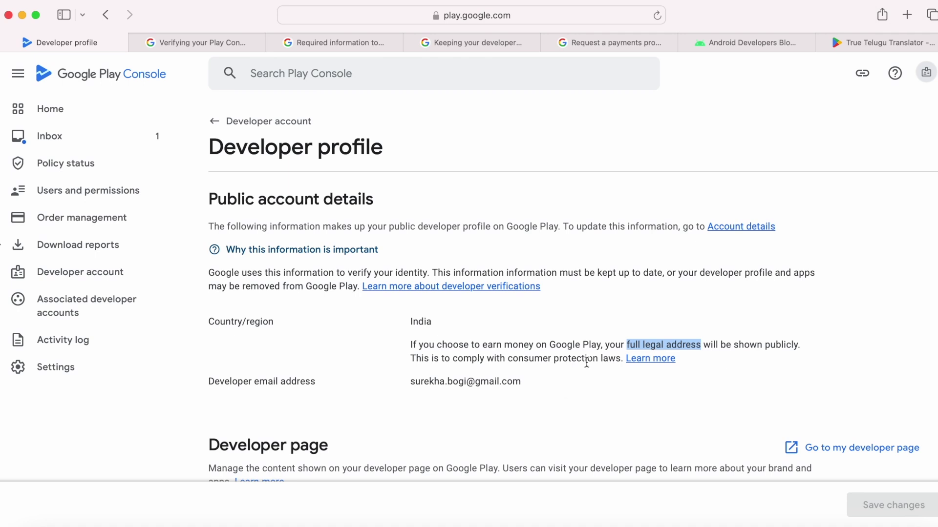
left_click(552, 409)
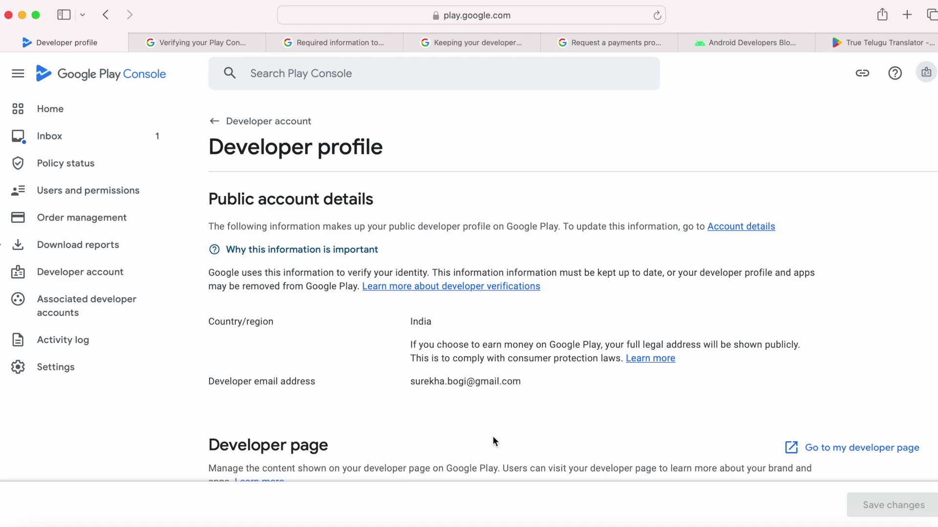
scroll(504, 457, "down", 15)
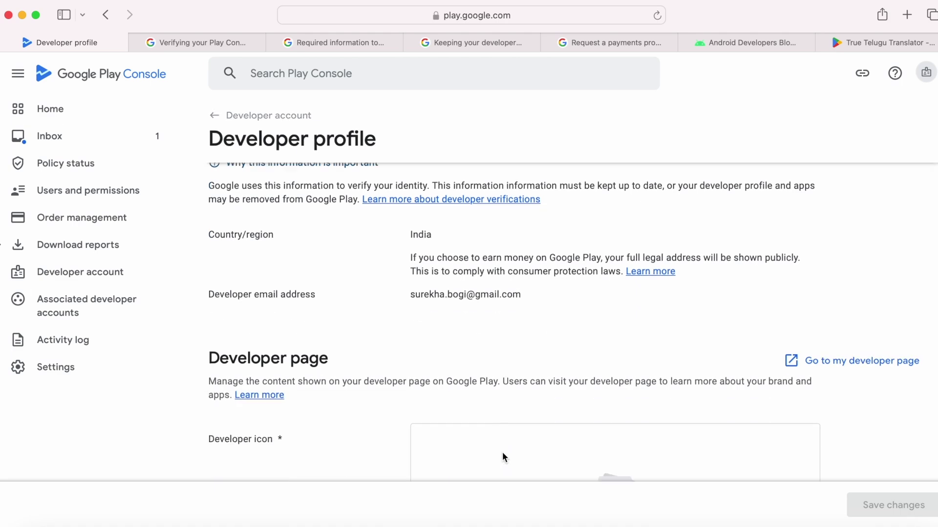
scroll(504, 457, "up", 15)
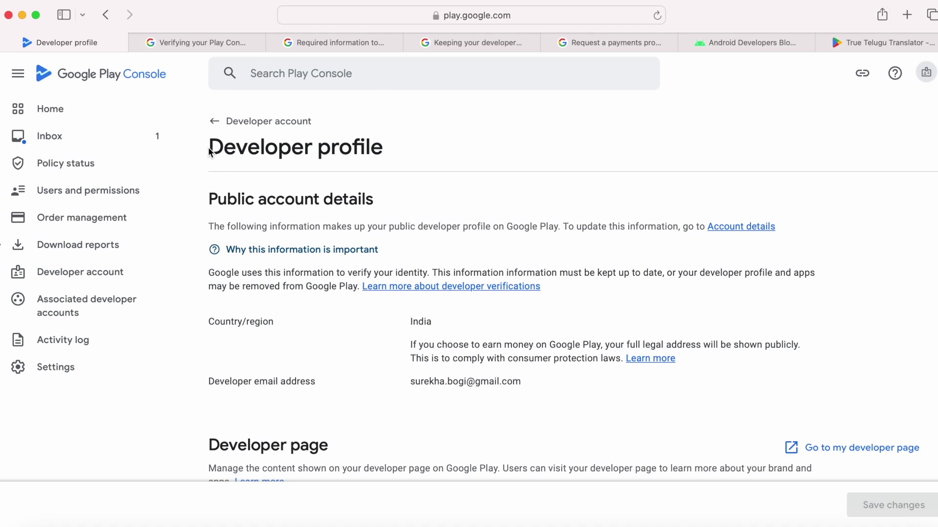
left_click_drag(209, 146, 413, 144)
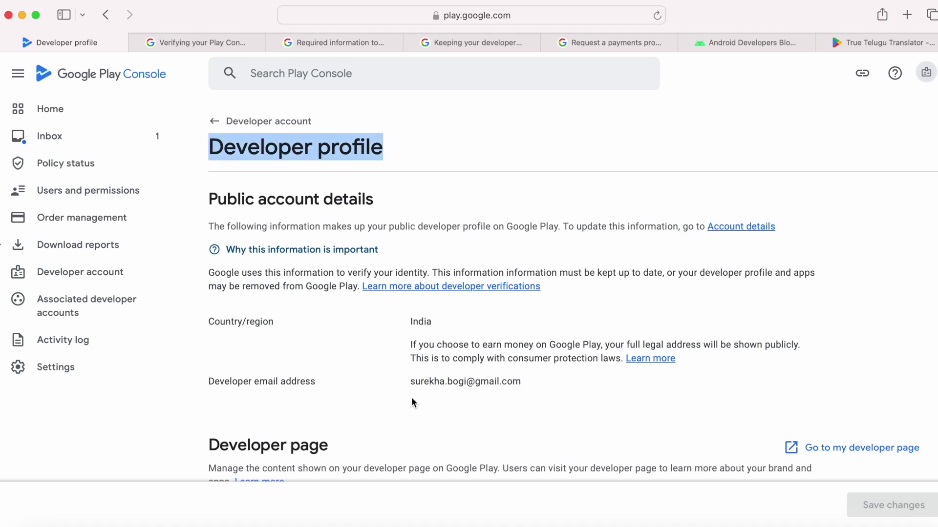
left_click(405, 377)
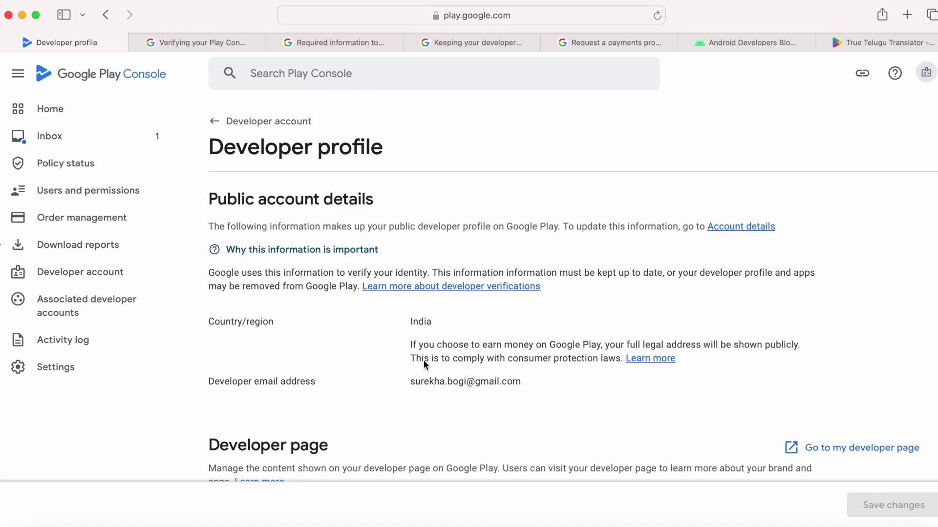